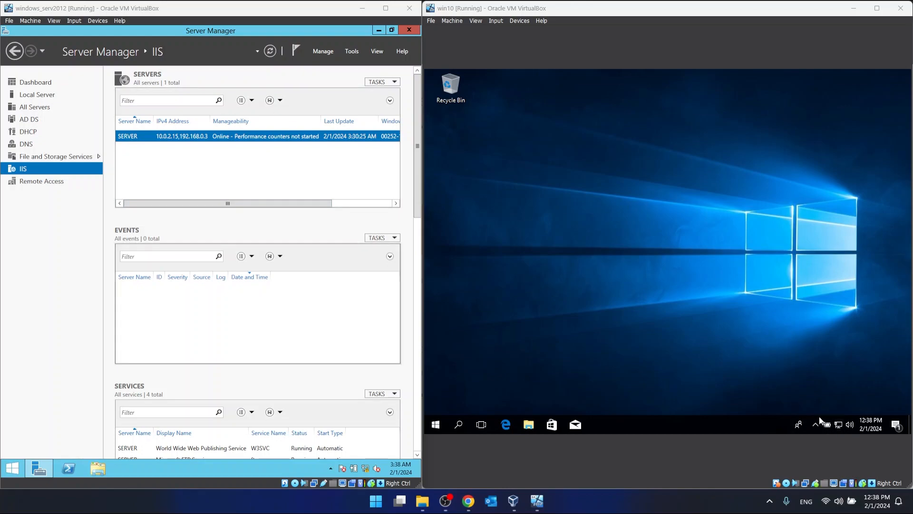
# - Review the TCP/IPv4 settings of the Windows 10 client's Ethernet adapter and close them without changes
pyautogui.rightClick(840, 426)
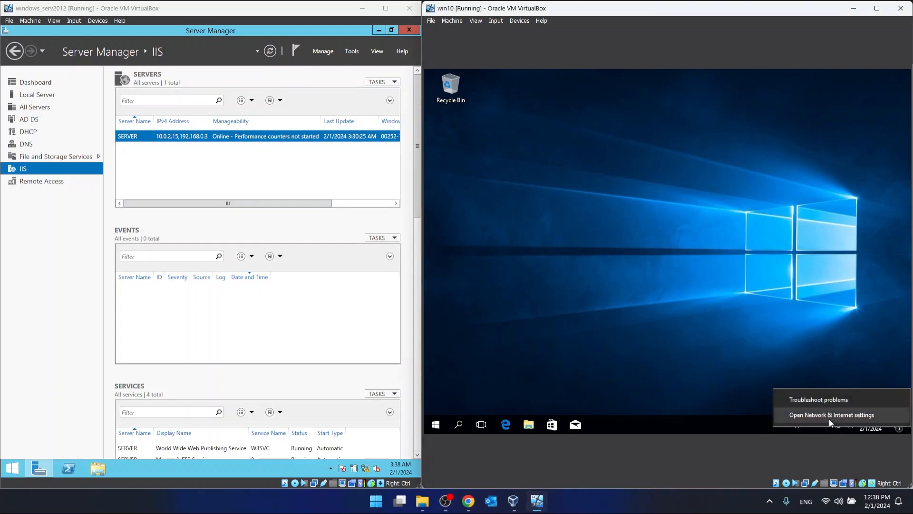
pyautogui.click(828, 418)
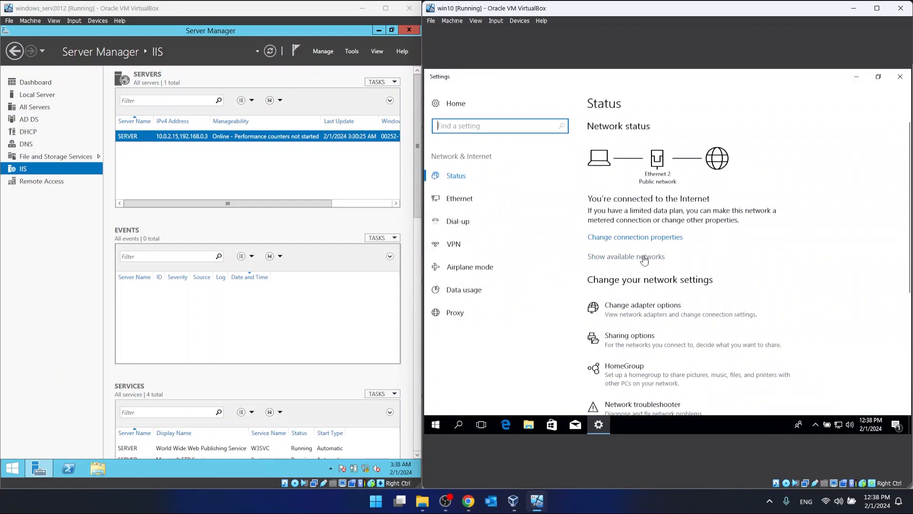
pyautogui.click(664, 310)
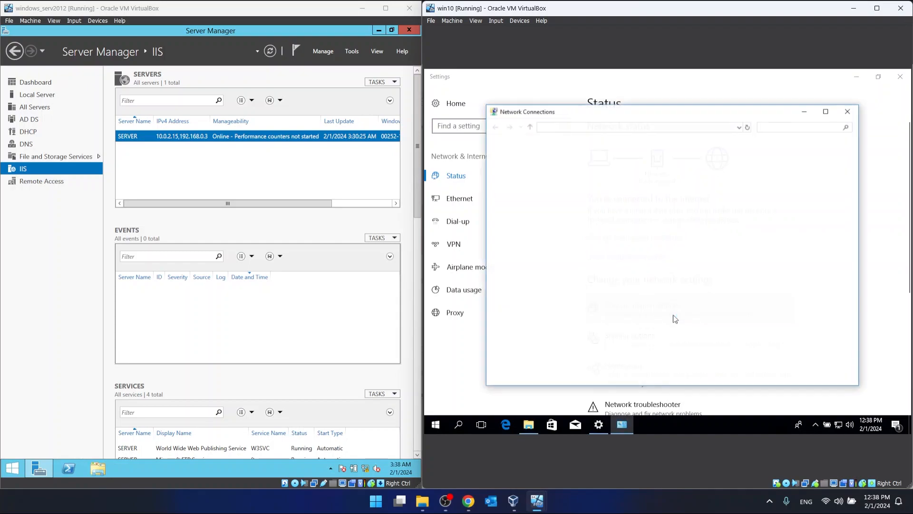
pyautogui.click(528, 169)
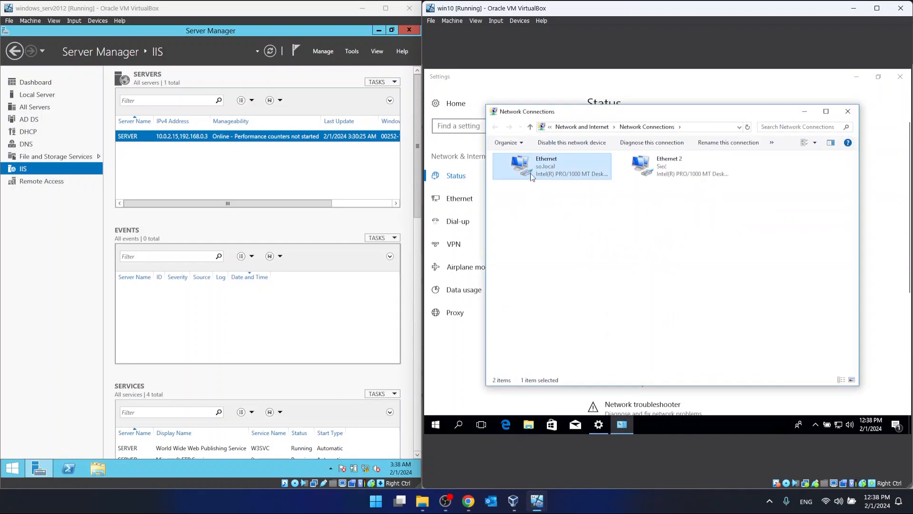
pyautogui.rightClick(531, 176)
pyautogui.click(618, 262)
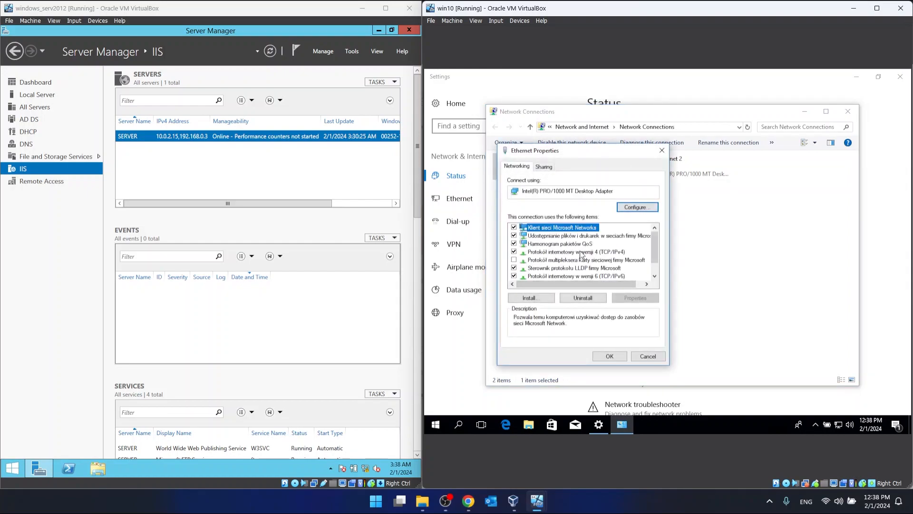
pyautogui.doubleClick(580, 253)
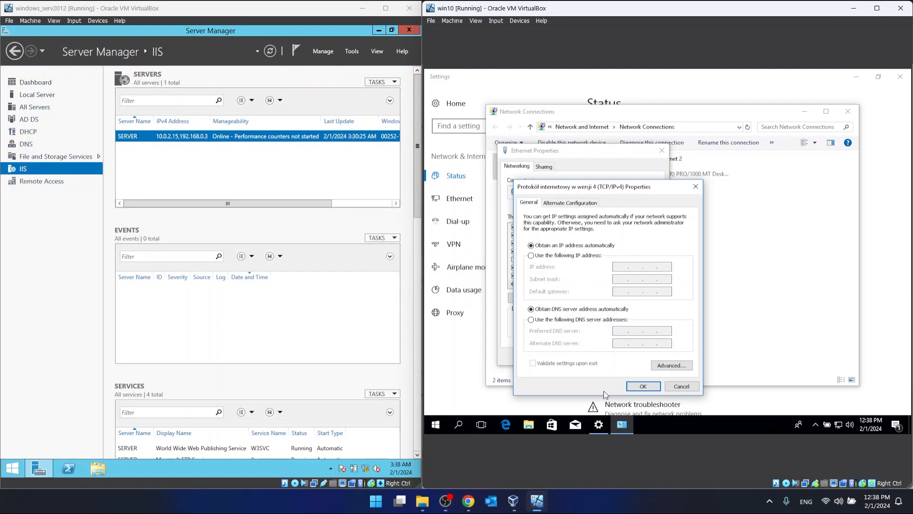
pyautogui.click(667, 389)
pyautogui.click(638, 357)
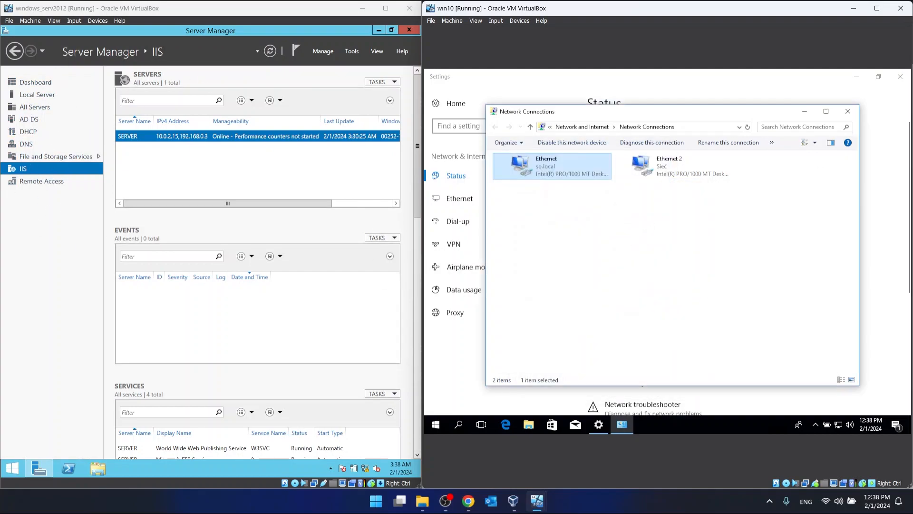
pyautogui.click(848, 110)
pyautogui.click(900, 77)
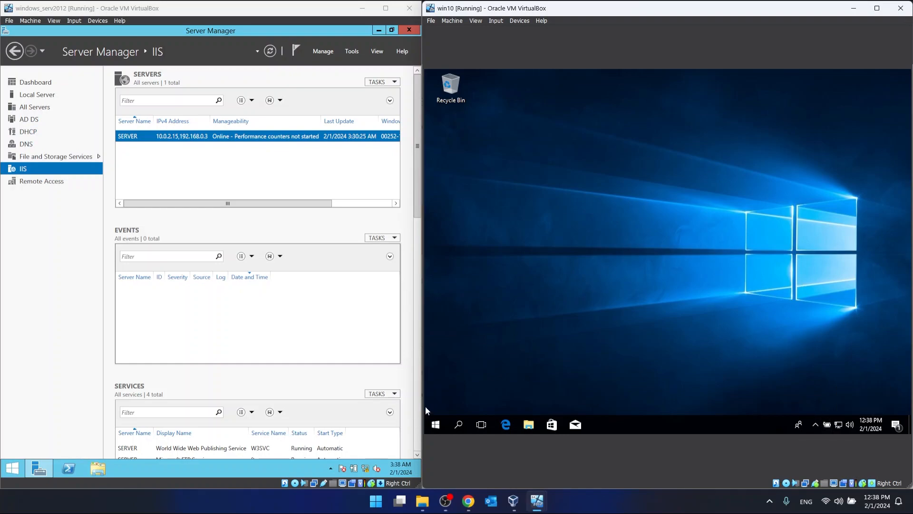
# - Search for cmd on the Windows 10 client and open a Command Prompt
pyautogui.click(435, 423)
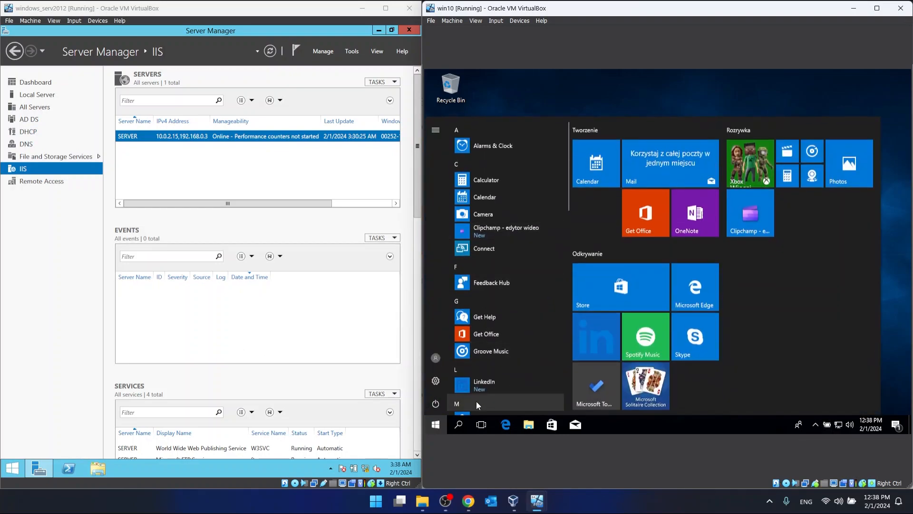
pyautogui.click(468, 430)
pyautogui.write('cm')
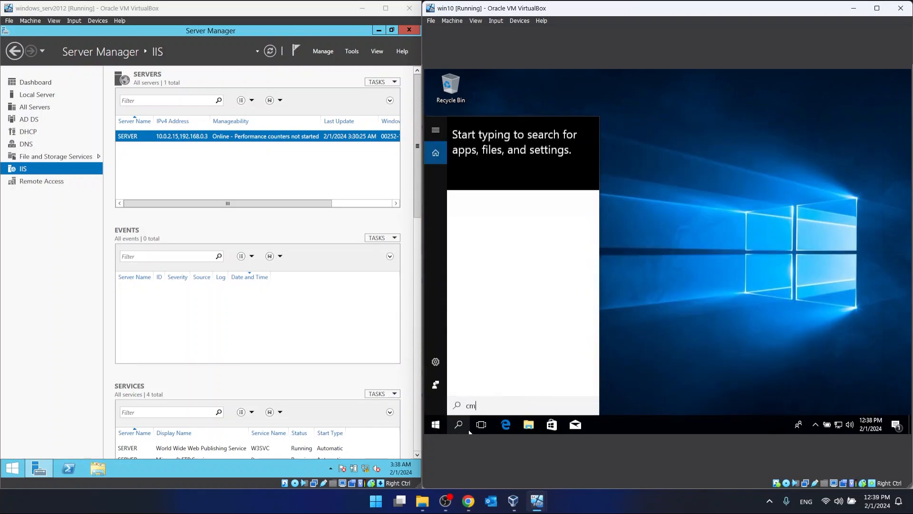
pyautogui.write('d')
pyautogui.press('Return')
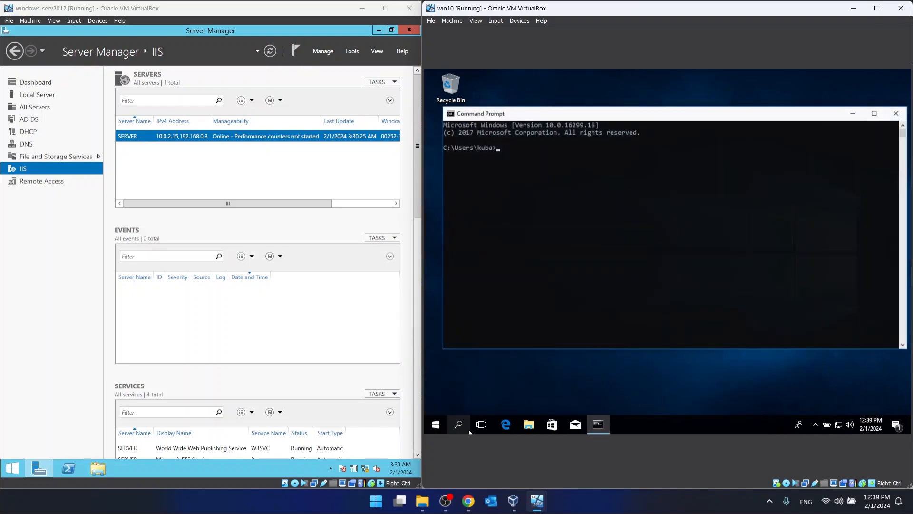
# - Run ipconfig on the Windows 10 client and check the Ethernet adapter's IPv4 address
pyautogui.write('ipcofnig')
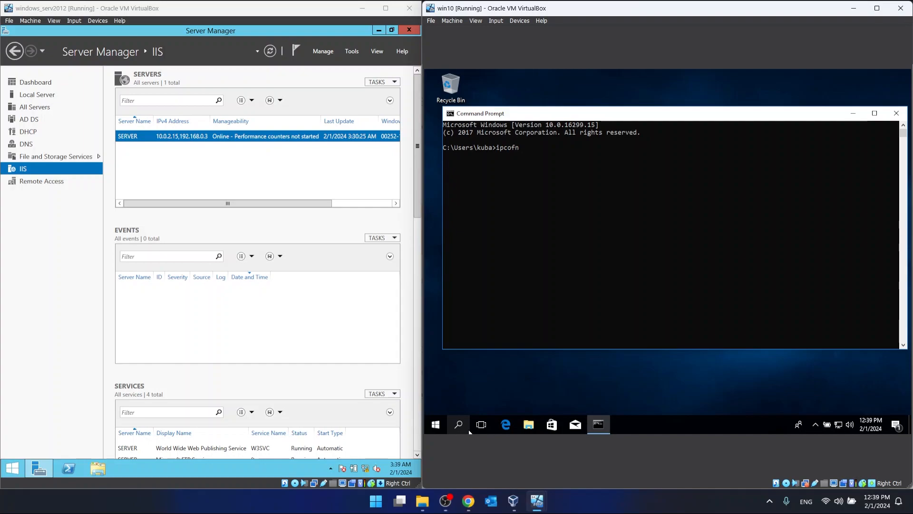
pyautogui.press('Return')
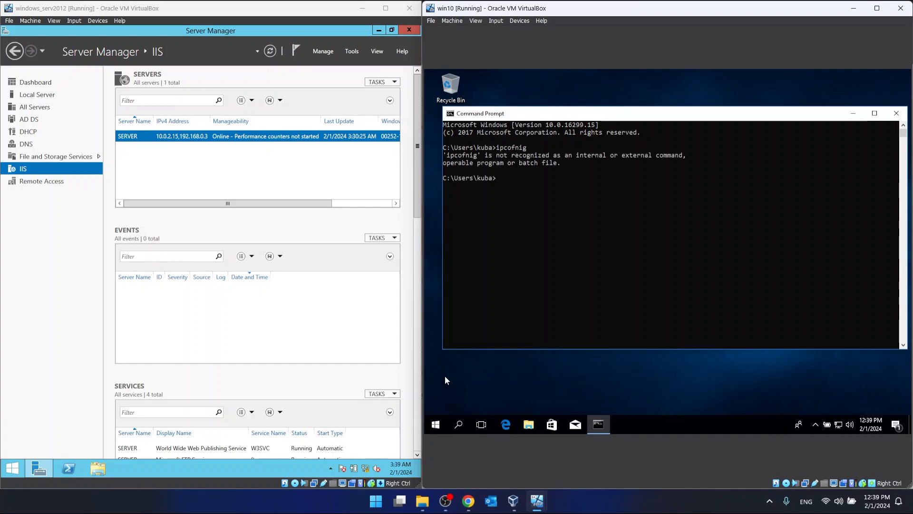
pyautogui.press('Up')
pyautogui.press('BackSpace')
pyautogui.press('Right')
pyautogui.write('f')
pyautogui.press('Return')
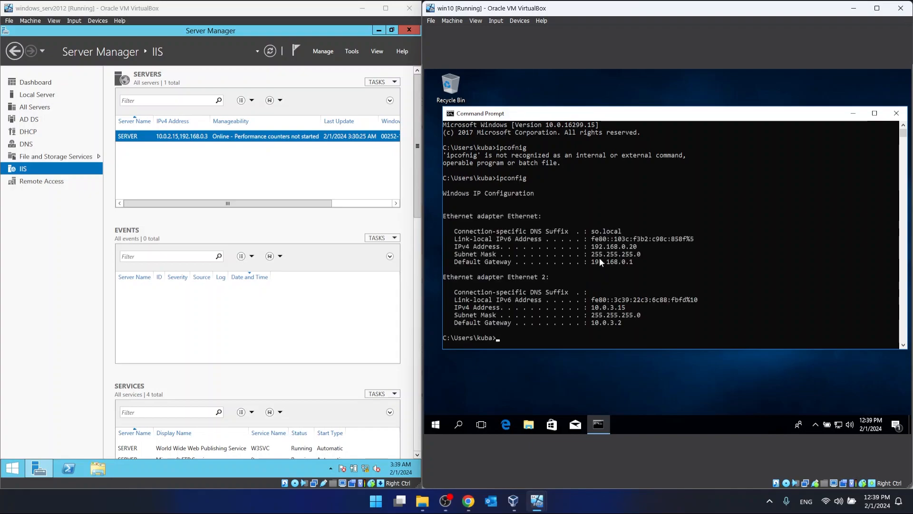
pyautogui.moveTo(592, 246); pyautogui.dragTo(616, 250)
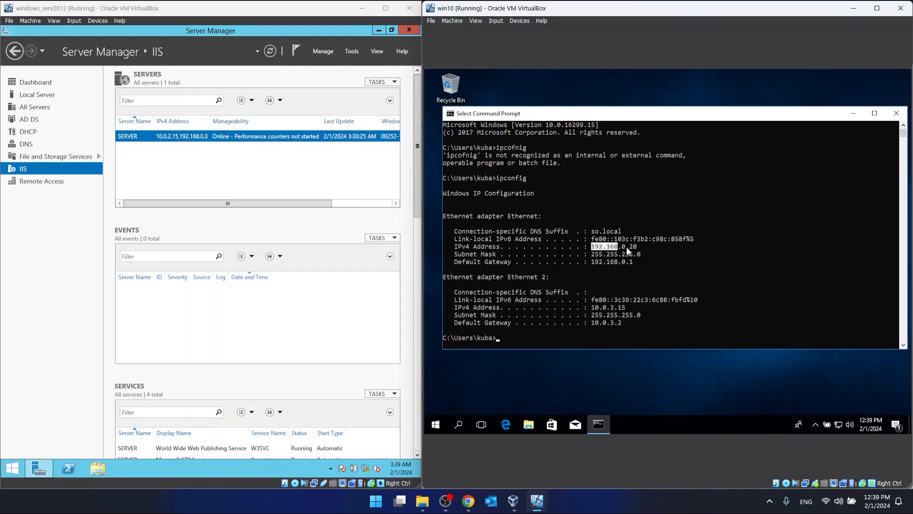
pyautogui.click(626, 247)
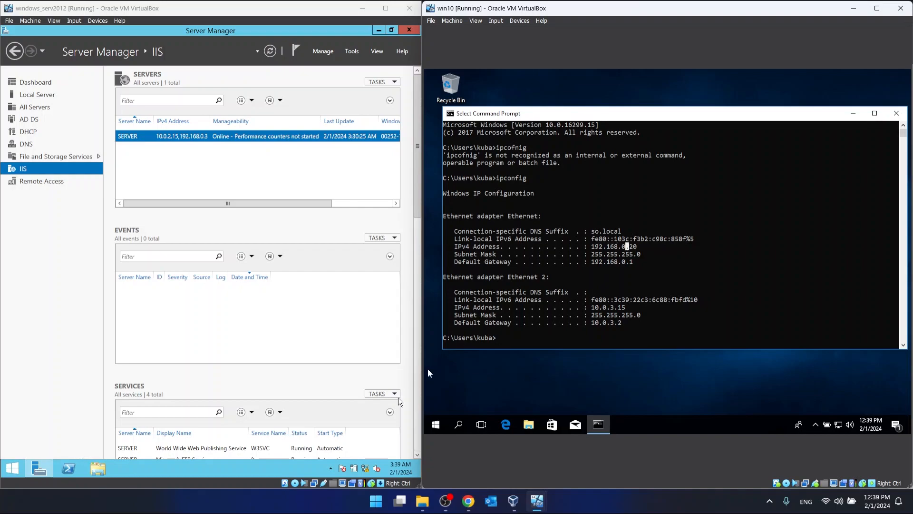
# - Open the TCP/IPv4 properties of the Ethernet 2 adapter on the Windows Server machine to examine its static addressing
pyautogui.rightClick(361, 468)
pyautogui.click(360, 461)
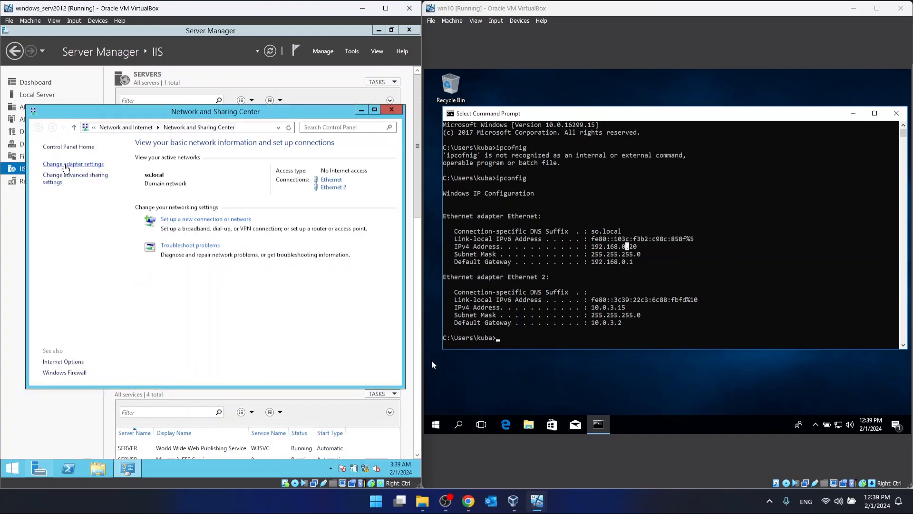
pyautogui.click(66, 164)
pyautogui.click(114, 188)
pyautogui.rightClick(112, 184)
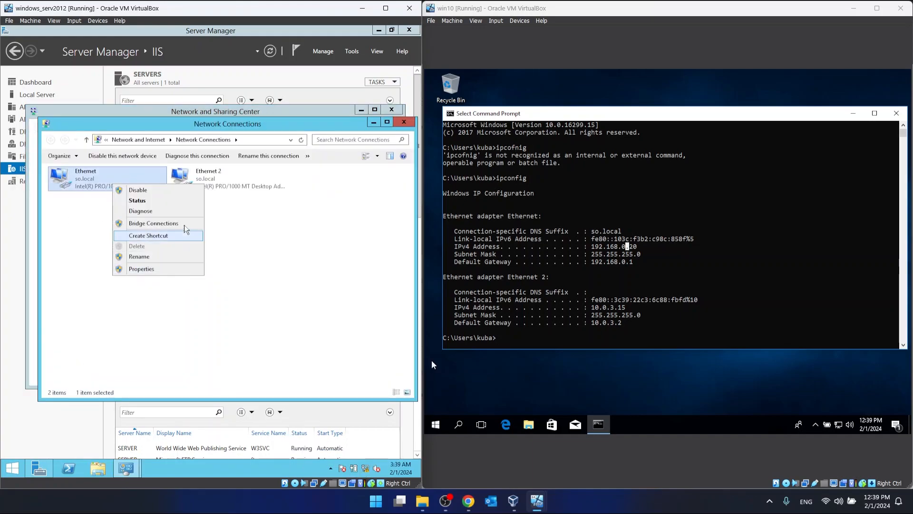
pyautogui.rightClick(245, 185)
pyautogui.click(266, 273)
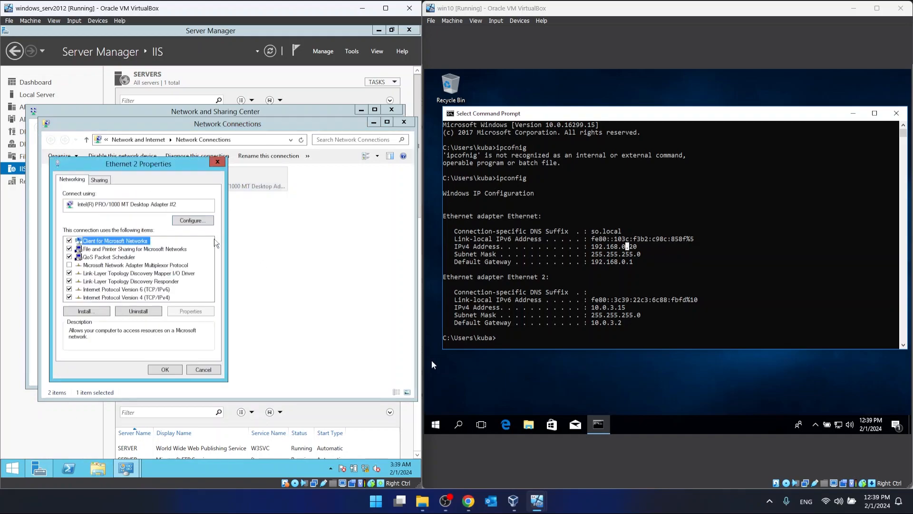
pyautogui.click(156, 297)
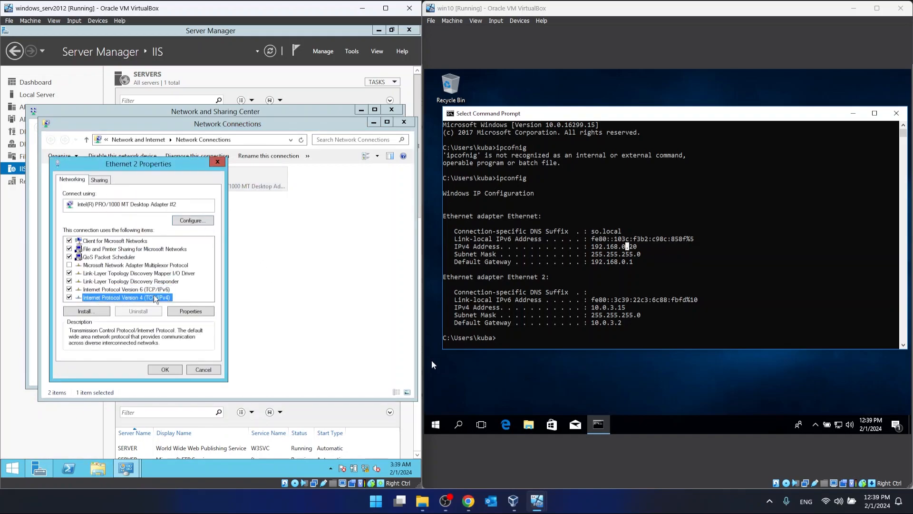
pyautogui.doubleClick(156, 297)
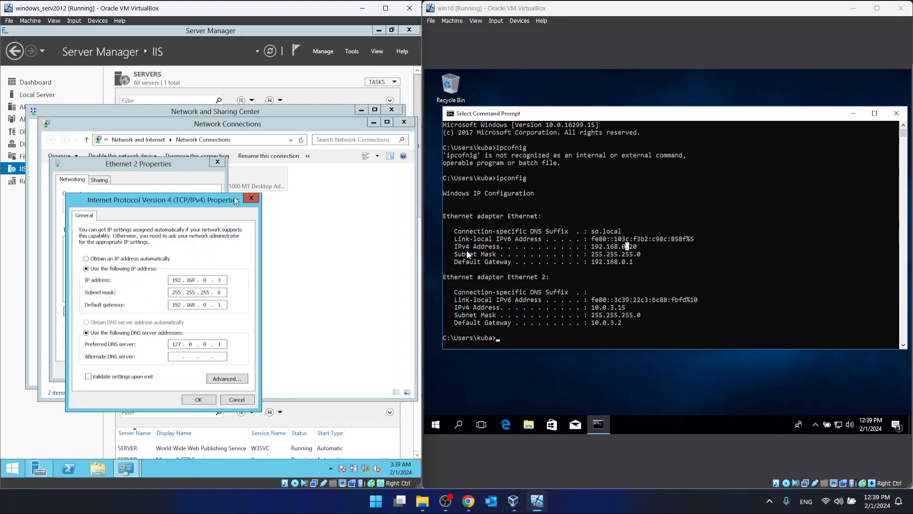
# - Close the server's network windows without changes and the Command Prompt on the Windows 10 client
pyautogui.click(251, 198)
pyautogui.click(217, 161)
pyautogui.click(402, 122)
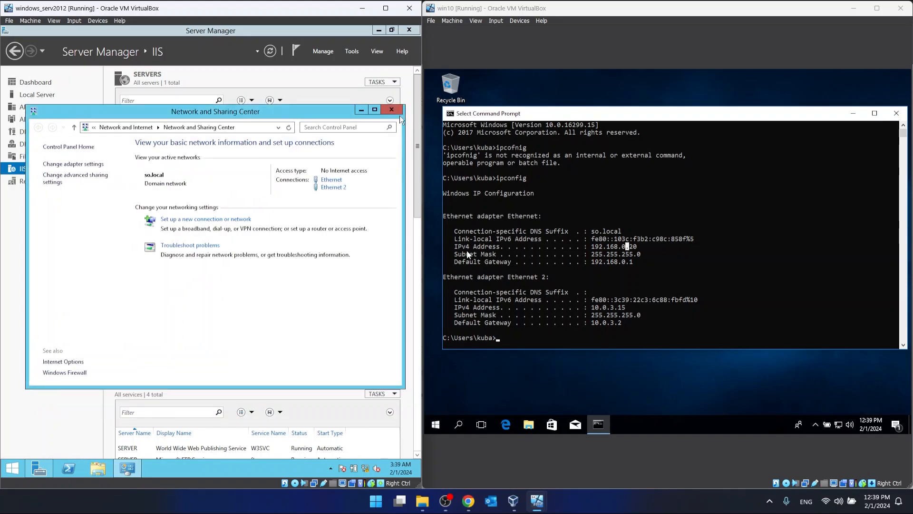
pyautogui.click(391, 110)
pyautogui.click(897, 118)
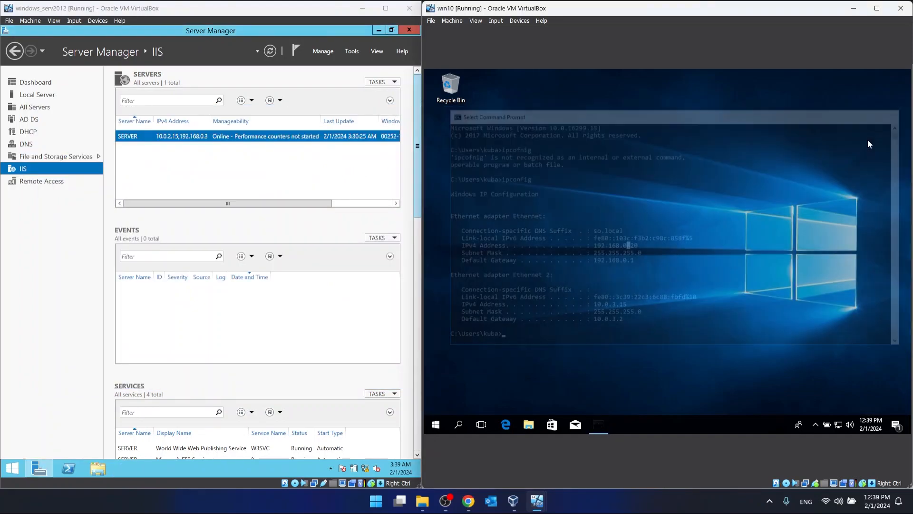
# - Review the account settings of user meow in Active Directory Users and Computers, and display the Local Server properties in Server Manager
pyautogui.click(351, 52)
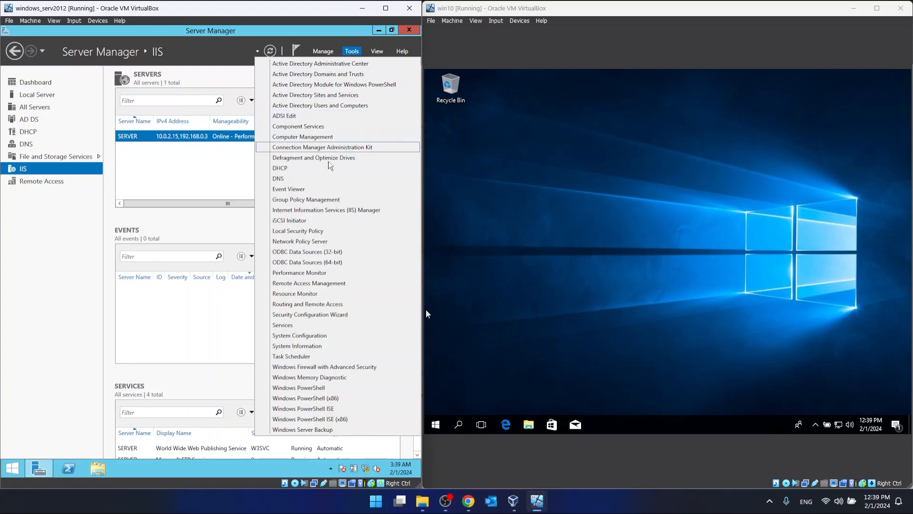
pyautogui.click(343, 106)
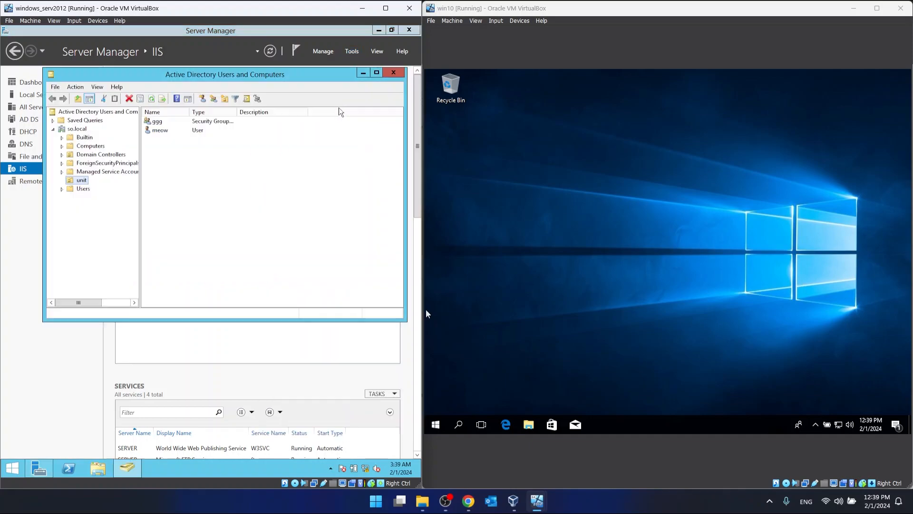
pyautogui.click(187, 133)
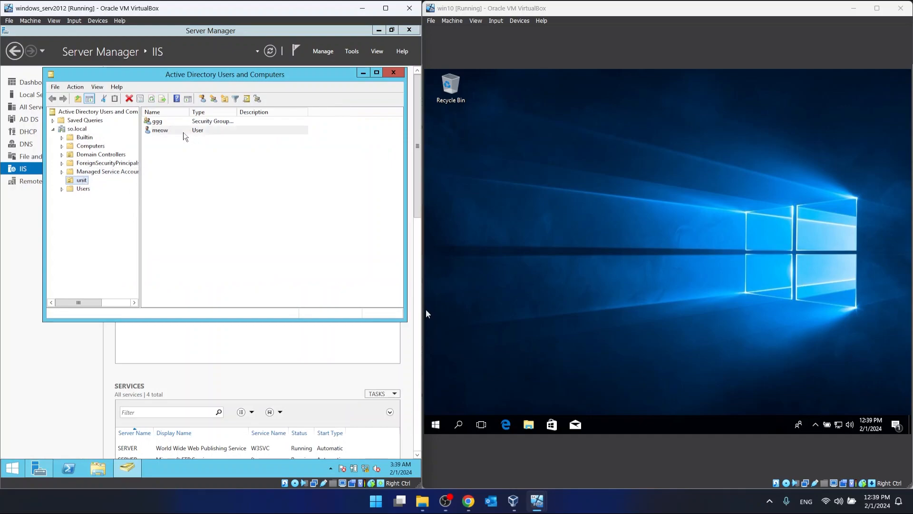
pyautogui.rightClick(169, 129)
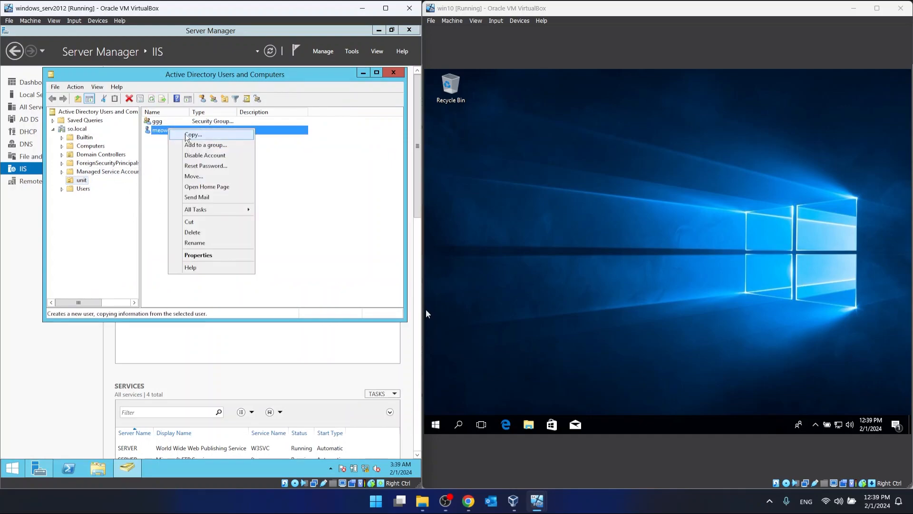
pyautogui.doubleClick(160, 131)
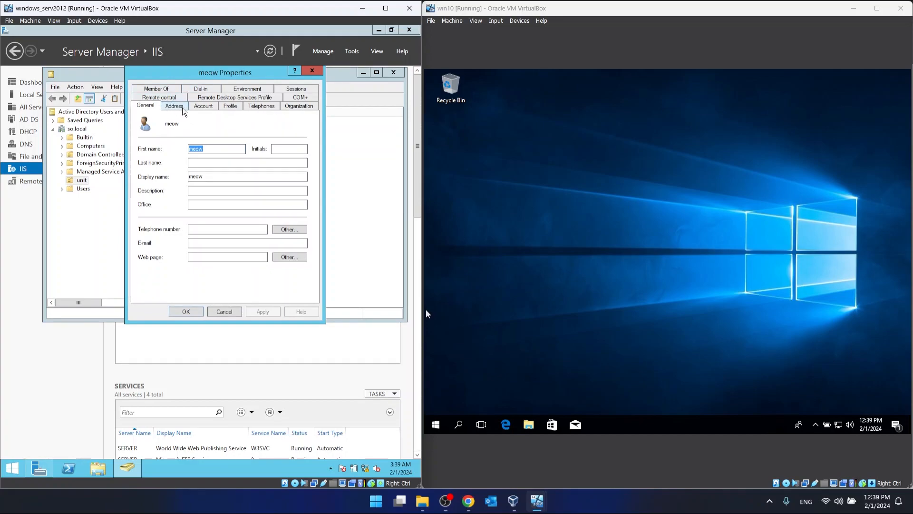
pyautogui.click(204, 108)
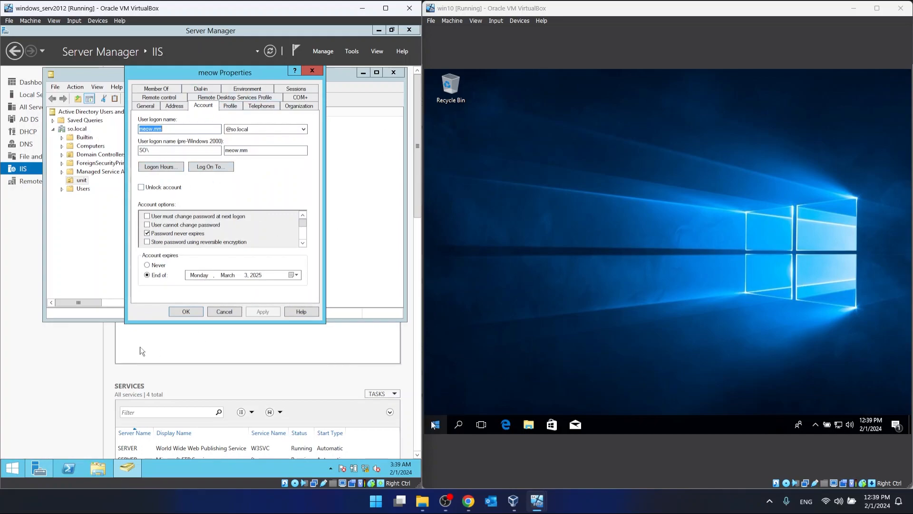
pyautogui.click(11, 281)
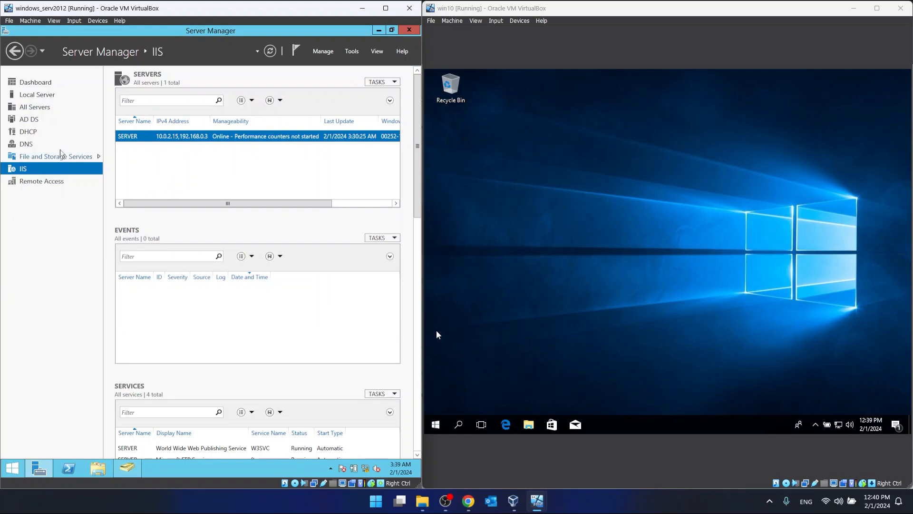
pyautogui.click(30, 98)
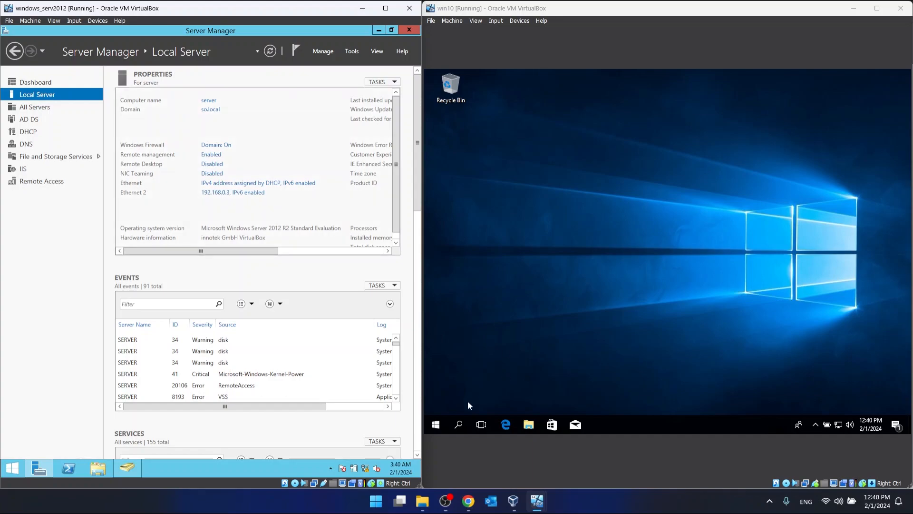
# - Open the advanced system settings from Control Panel's System page on the Windows 10 client
pyautogui.click(461, 420)
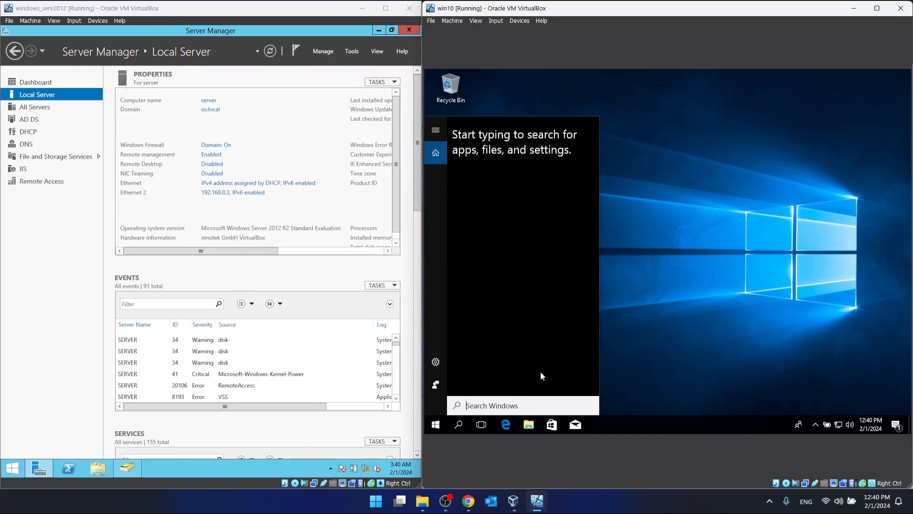
pyautogui.write('system')
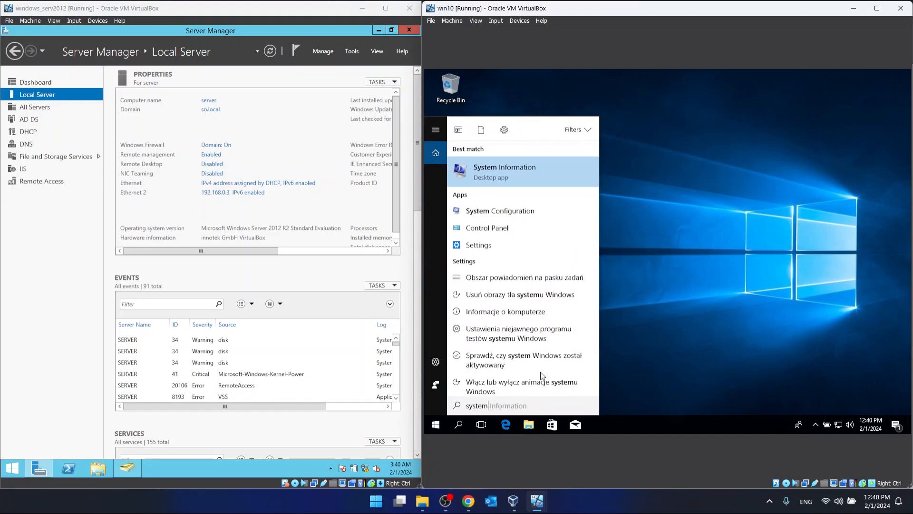
pyautogui.click(504, 229)
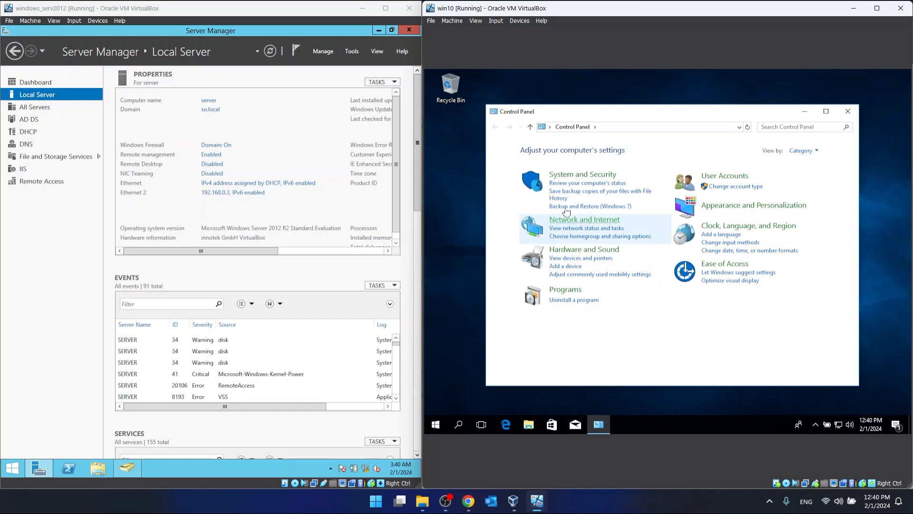
pyautogui.click(560, 175)
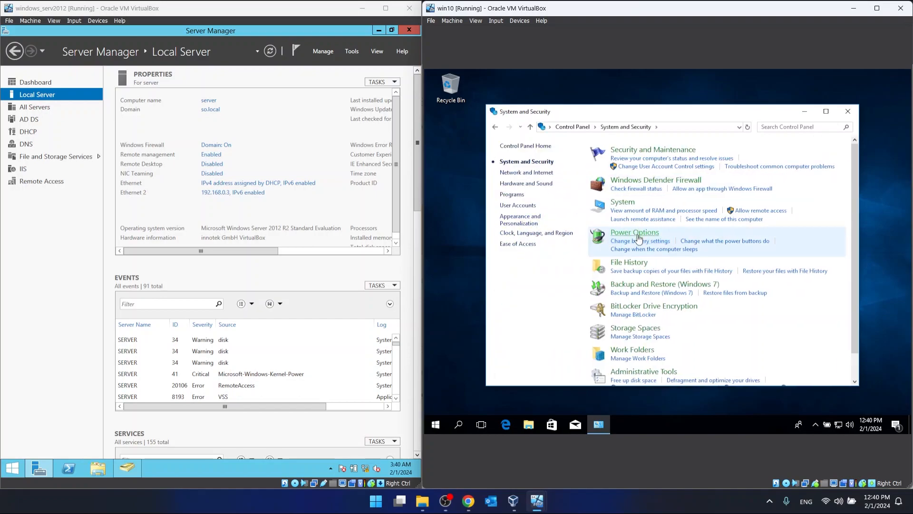
pyautogui.click(623, 203)
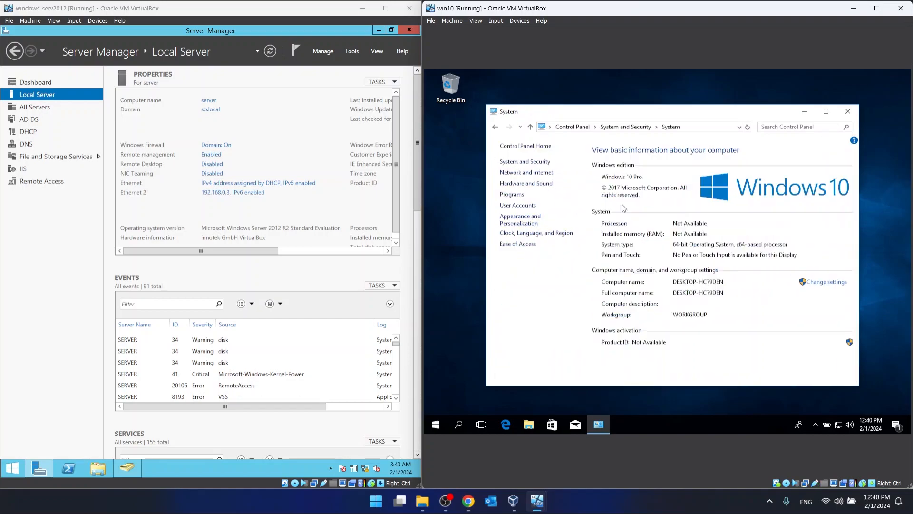
pyautogui.click(524, 202)
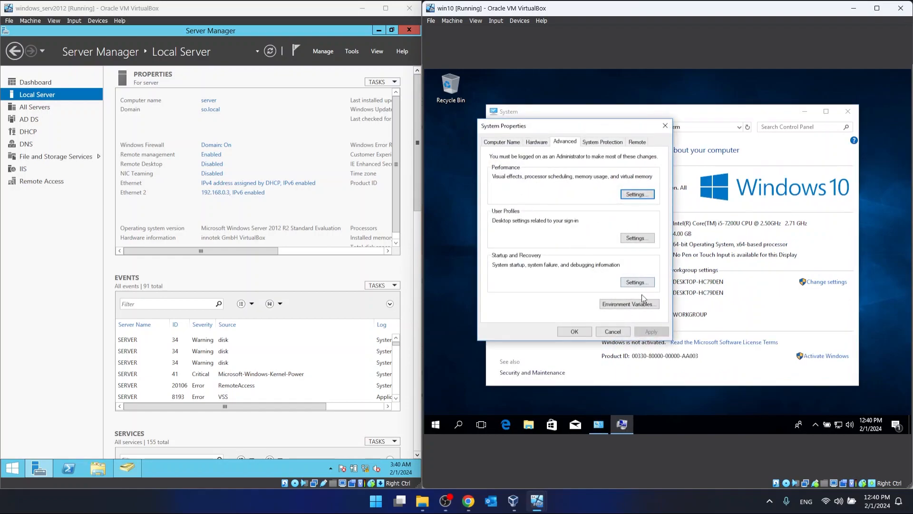
# - Change the Windows 10 computer's membership from workgroup to the domain so.local
pyautogui.click(515, 143)
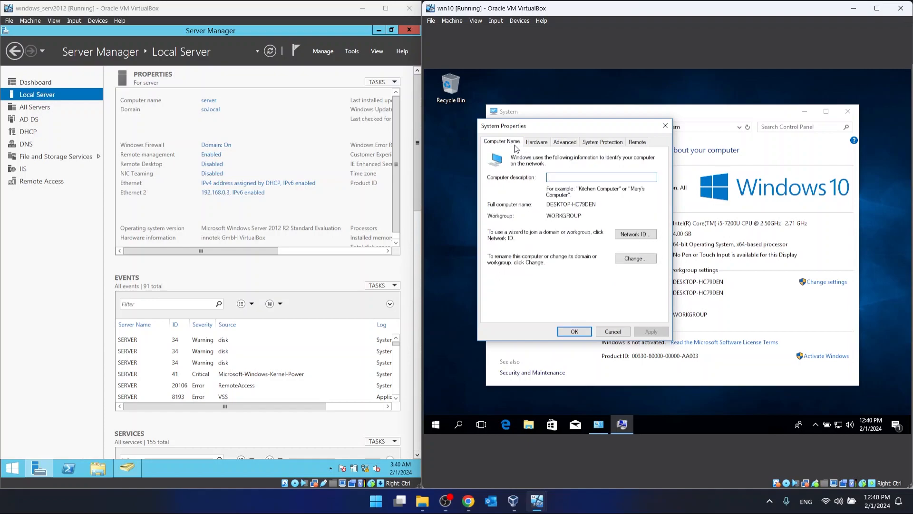
pyautogui.click(642, 262)
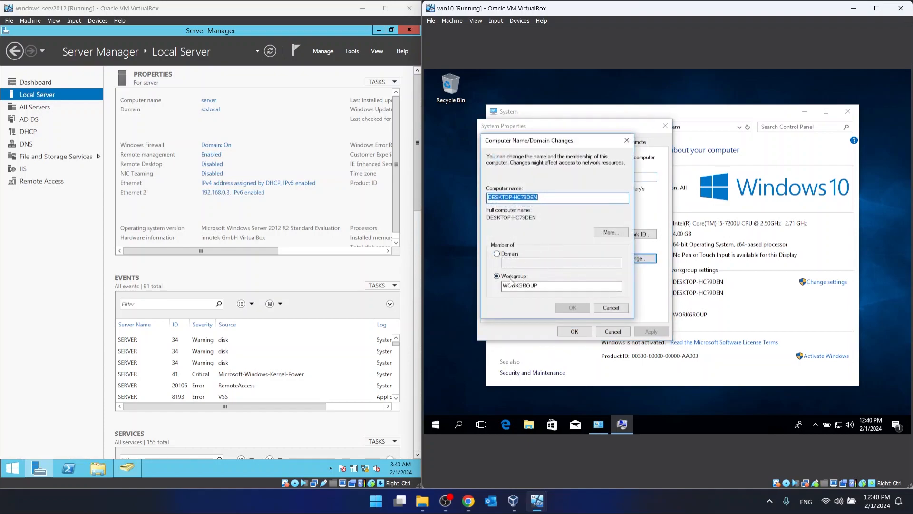
pyautogui.click(503, 254)
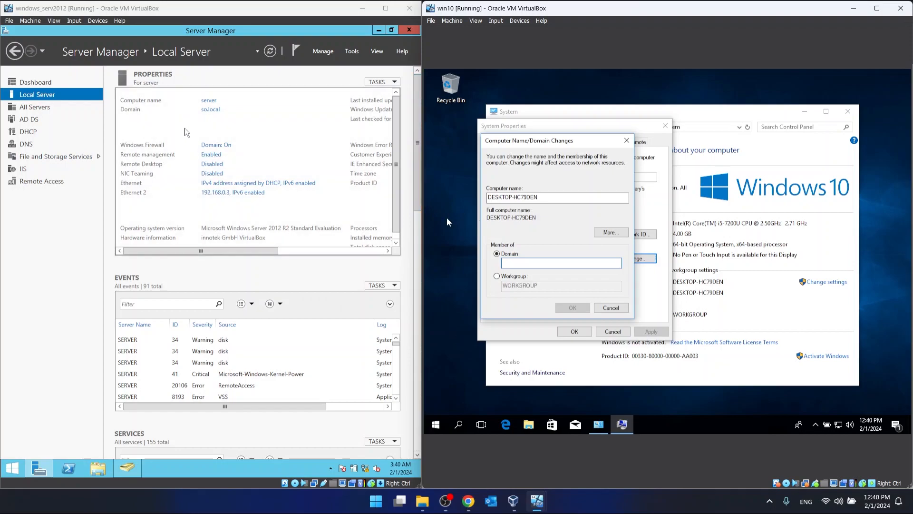
pyautogui.write('so.local')
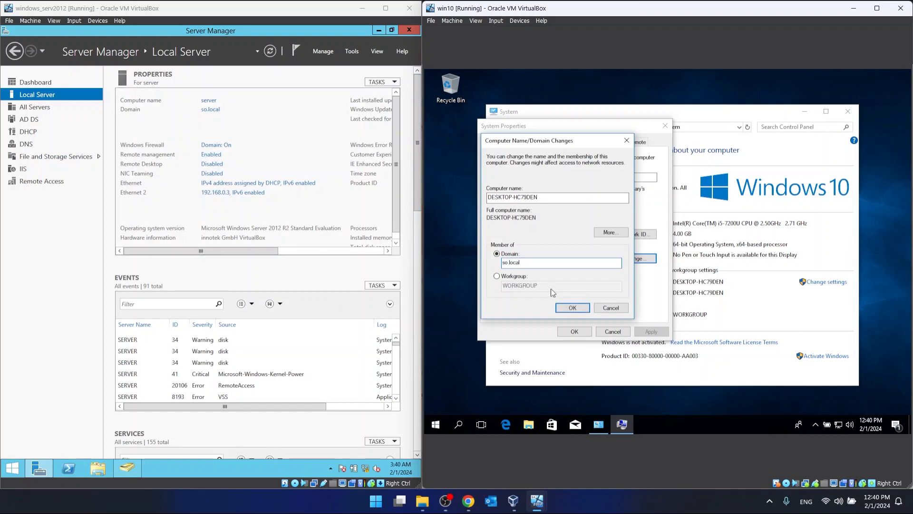
pyautogui.click(578, 308)
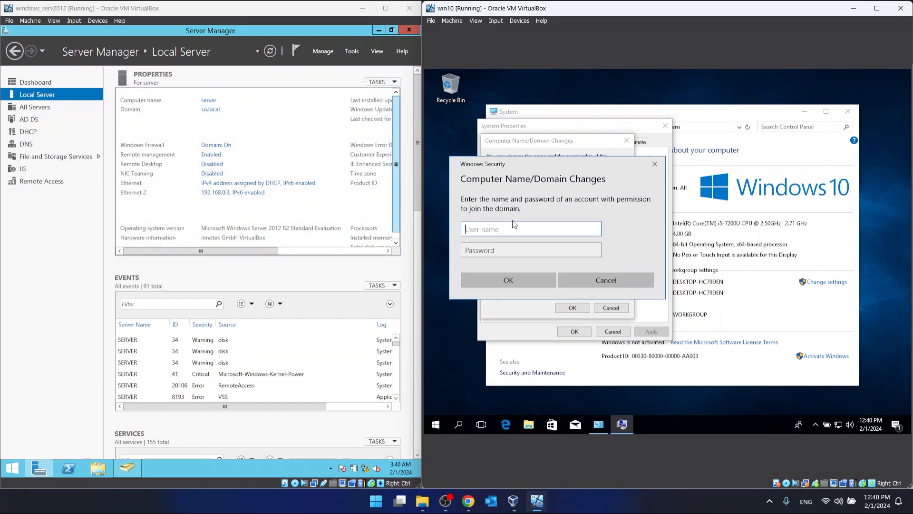
# - Authorize the domain join with the administrator account and its password
pyautogui.write('administrator')
pyautogui.click(526, 251)
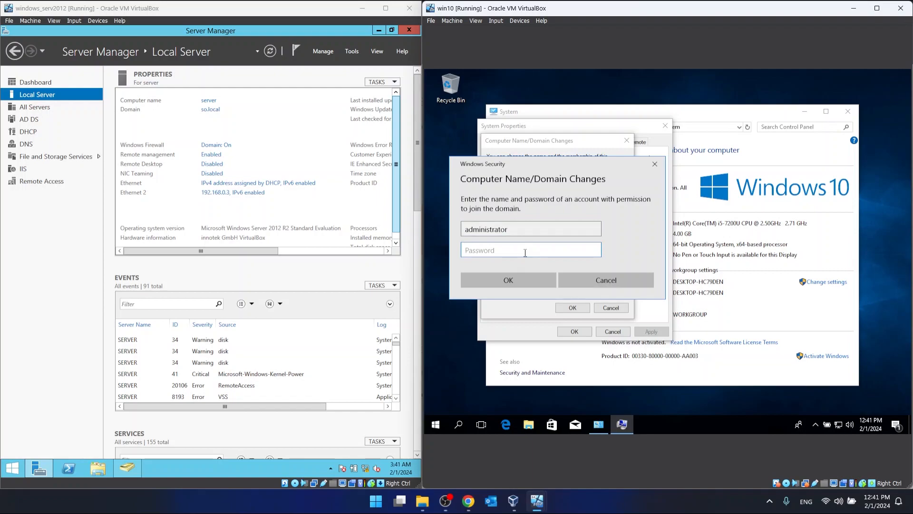
pyautogui.write('P@')
pyautogui.press('Return')
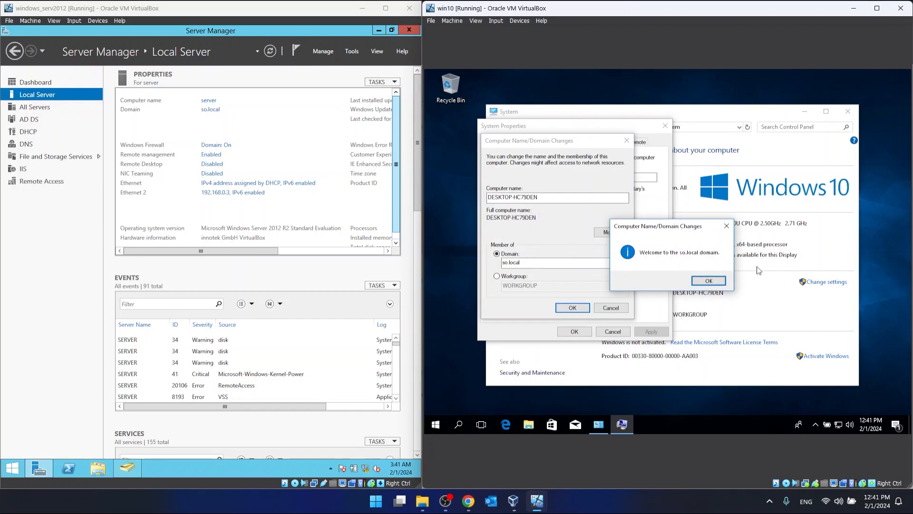
# - Acknowledge the domain change messages, close System Properties and restart the Windows 10 client immediately
pyautogui.click(708, 281)
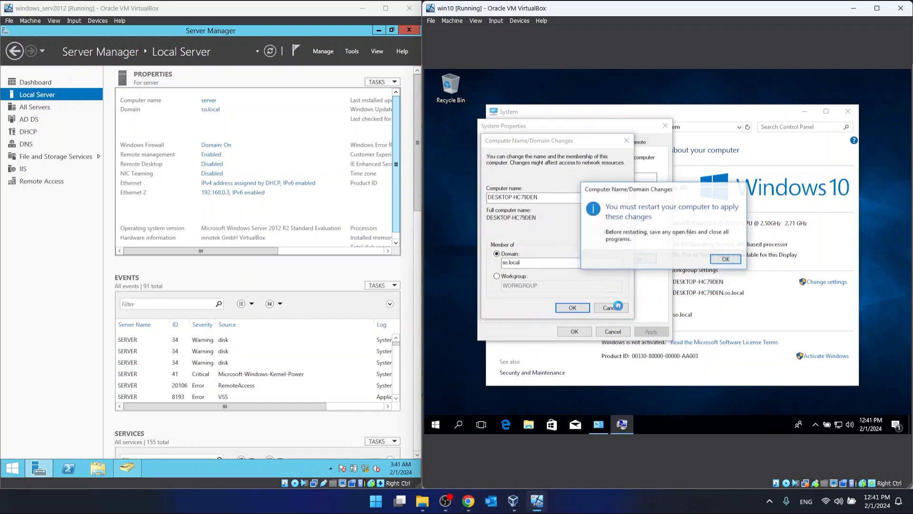
pyautogui.click(726, 260)
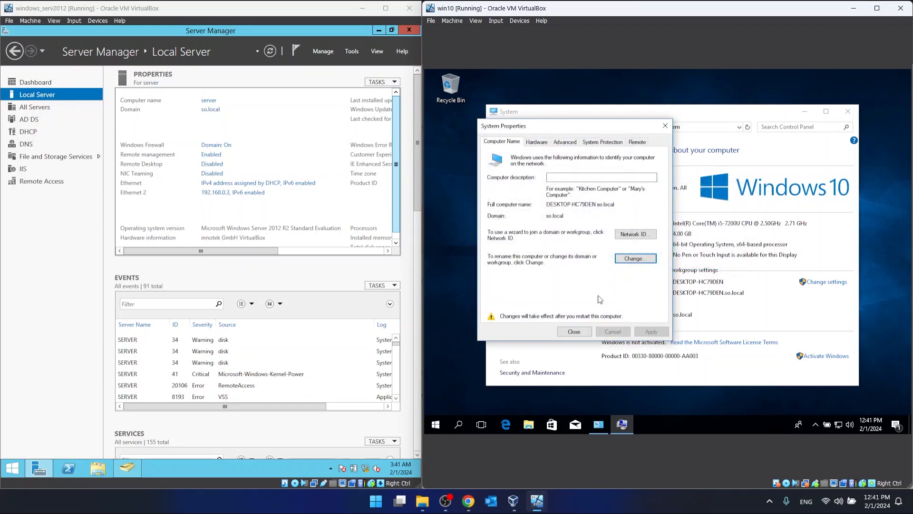
pyautogui.click(575, 331)
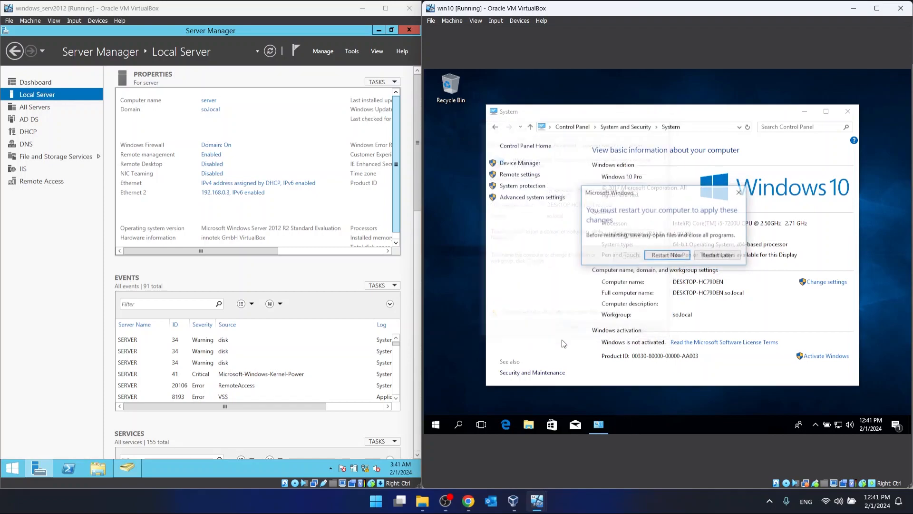
pyautogui.click(660, 258)
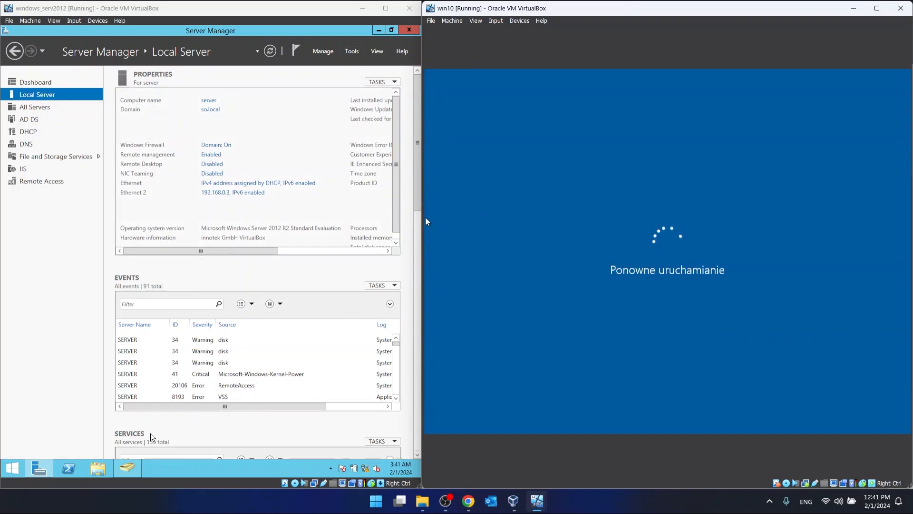
# - Open user meow's account properties in Active Directory Users and Computers on the server and select Unlock account
pyautogui.click(350, 56)
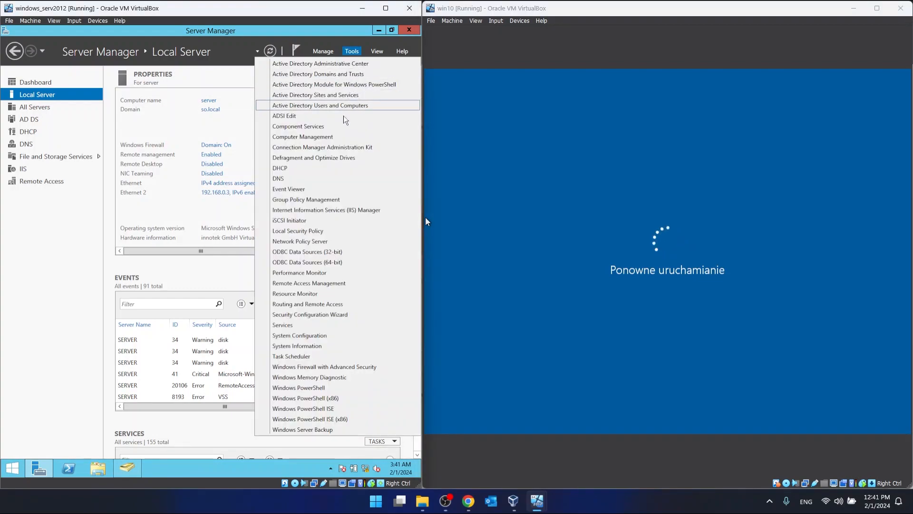
pyautogui.click(323, 105)
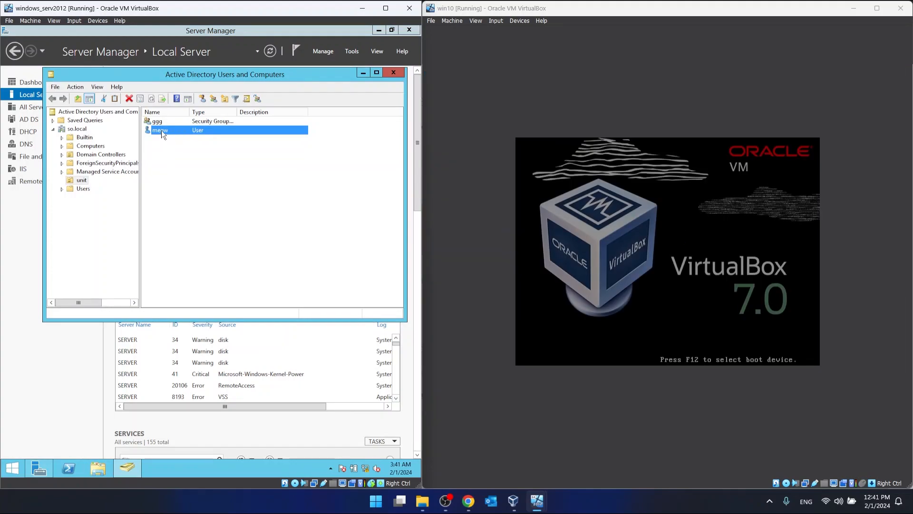
pyautogui.doubleClick(162, 130)
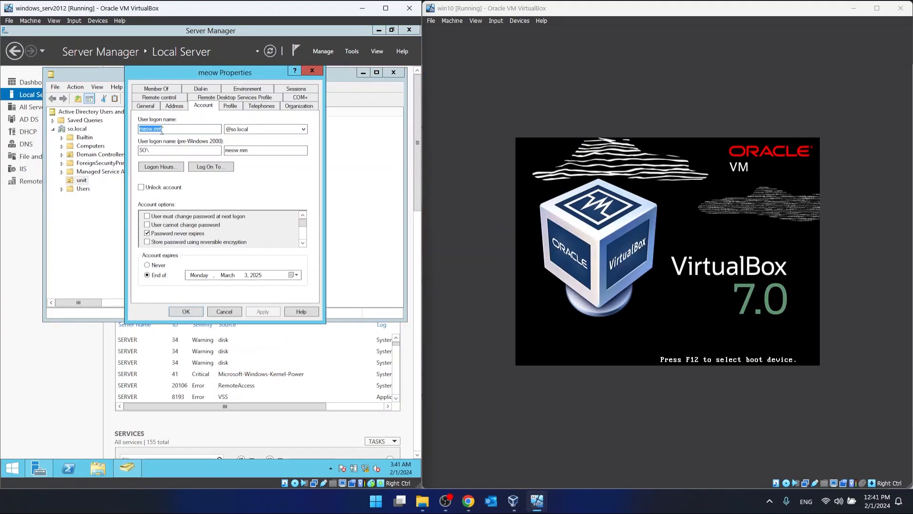
pyautogui.click(141, 187)
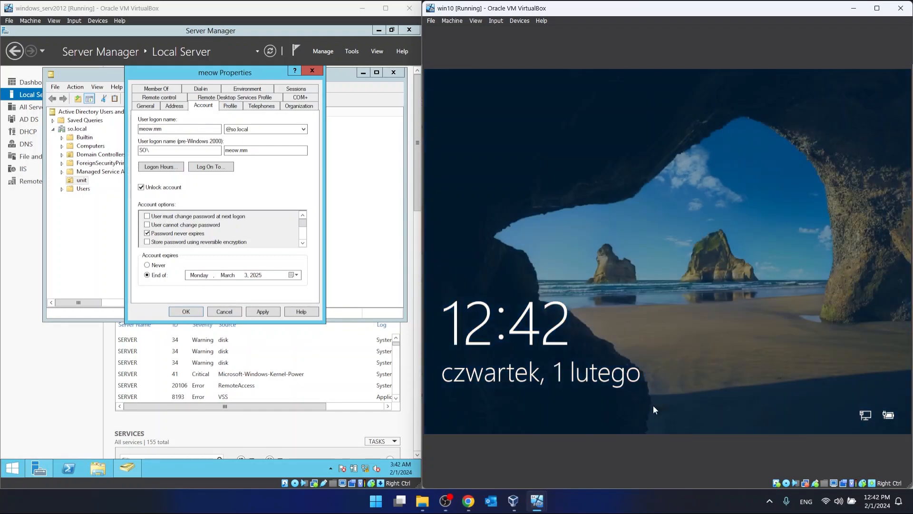
# - Choose the other-user sign-in on the Windows 10 client and enter meow's full logon name with the so.local domain suffix
pyautogui.click(653, 409)
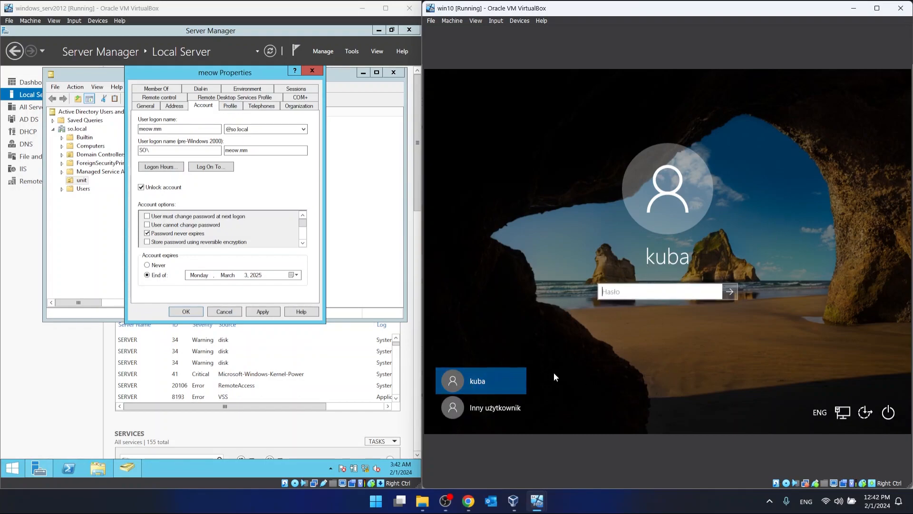
pyautogui.click(498, 412)
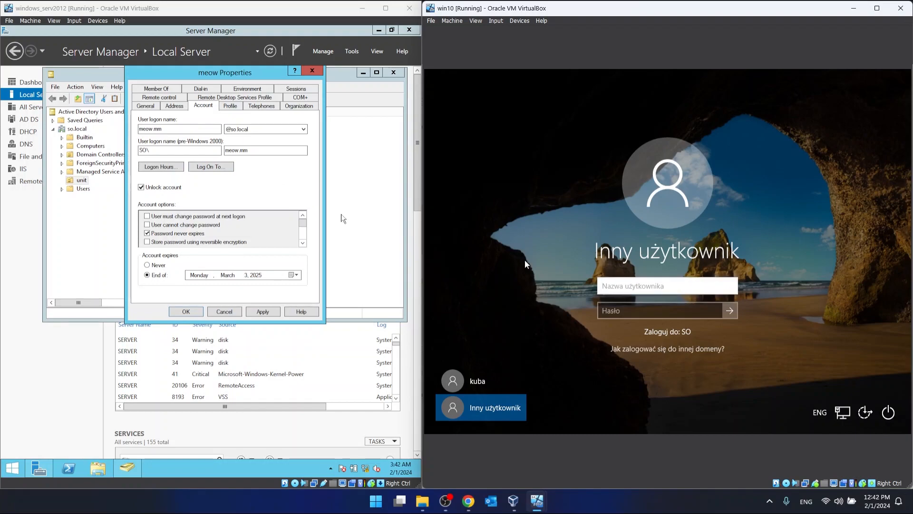
pyautogui.click(150, 129)
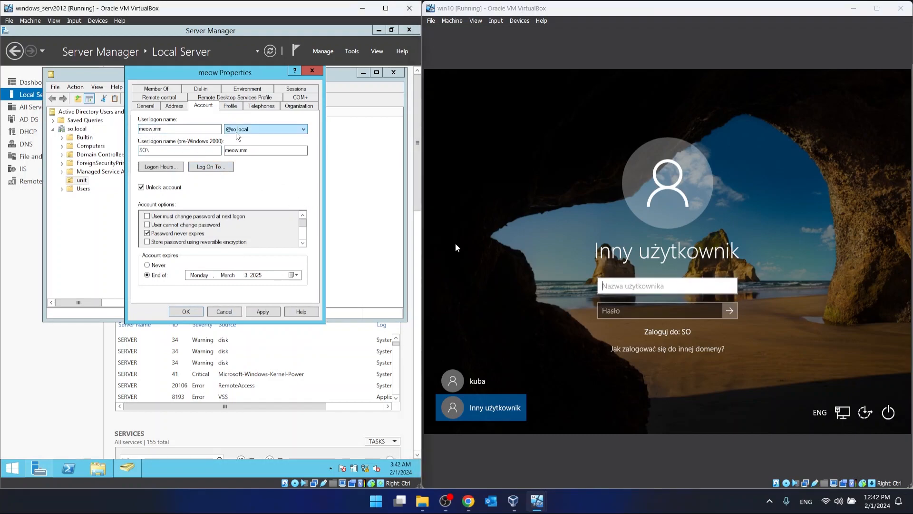
pyautogui.click(632, 286)
pyautogui.write('m')
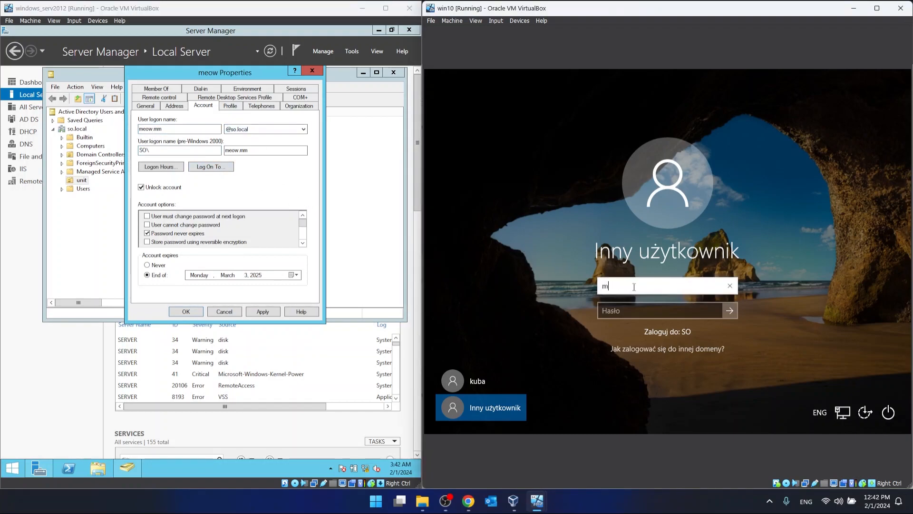
pyautogui.write('eow.mm@so.local')
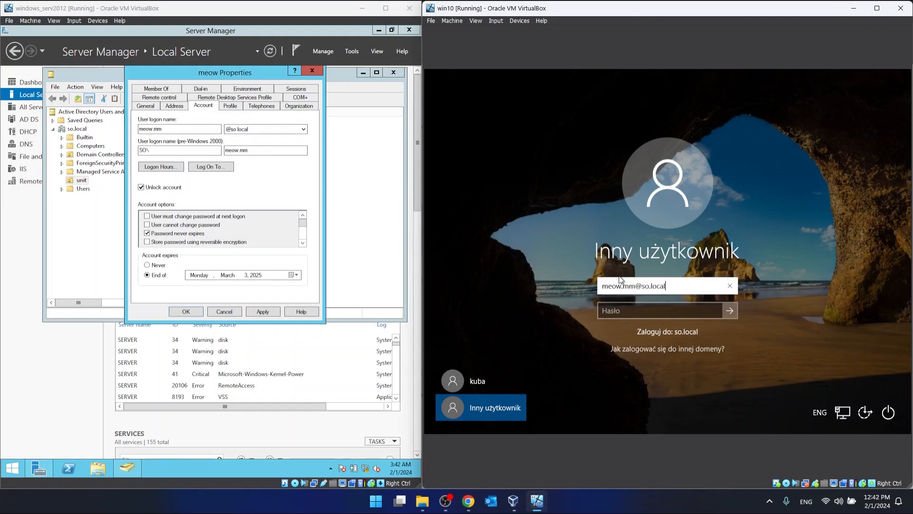
pyautogui.click(636, 308)
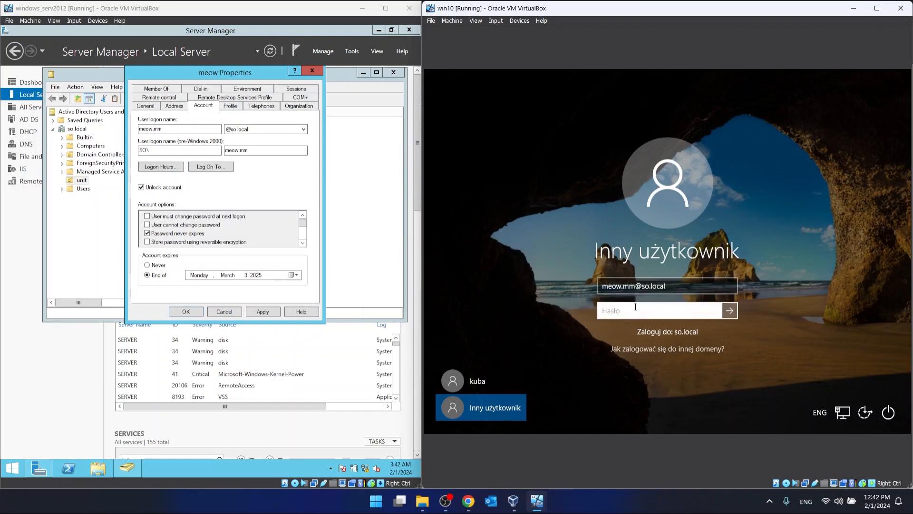
pyautogui.click(234, 312)
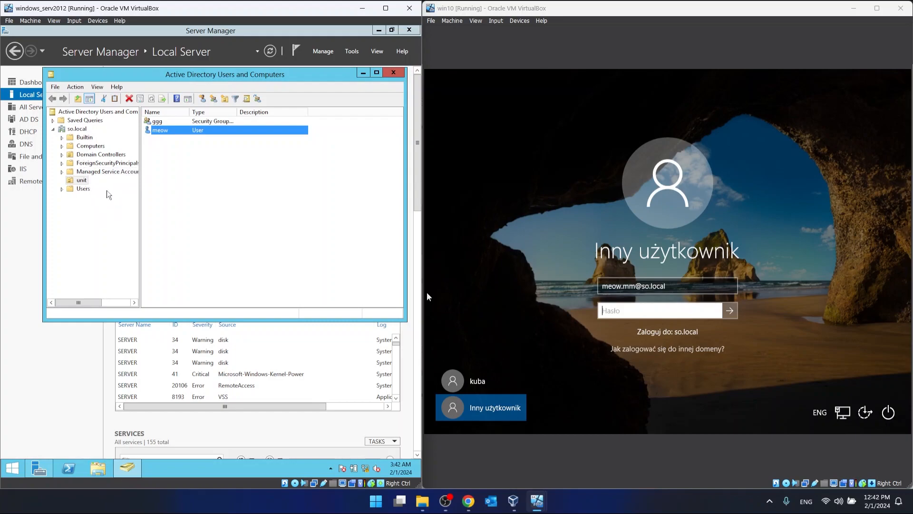
pyautogui.click(78, 129)
pyautogui.rightClick(81, 130)
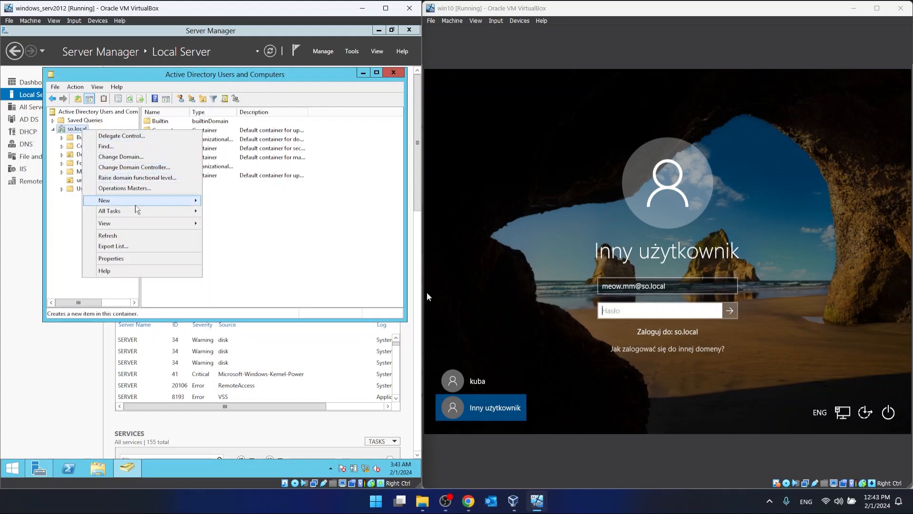
pyautogui.moveTo(137, 203)
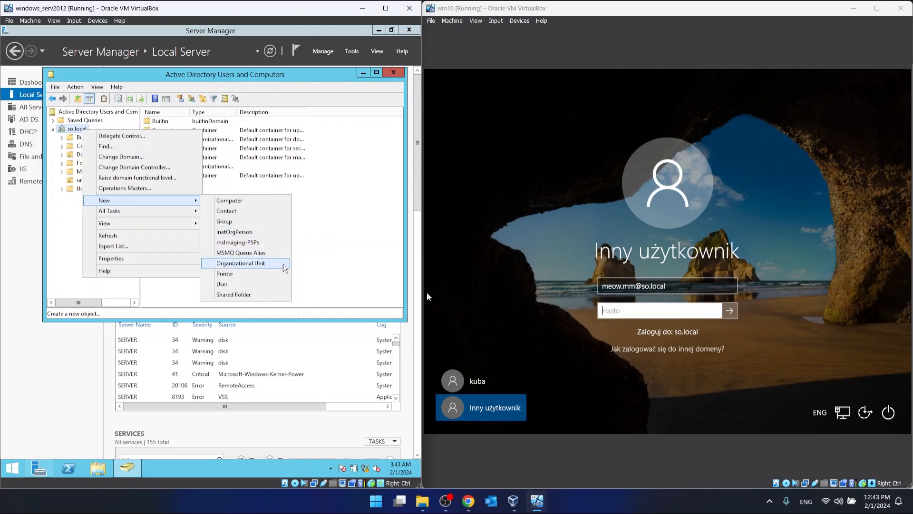
pyautogui.click(78, 206)
pyautogui.click(82, 180)
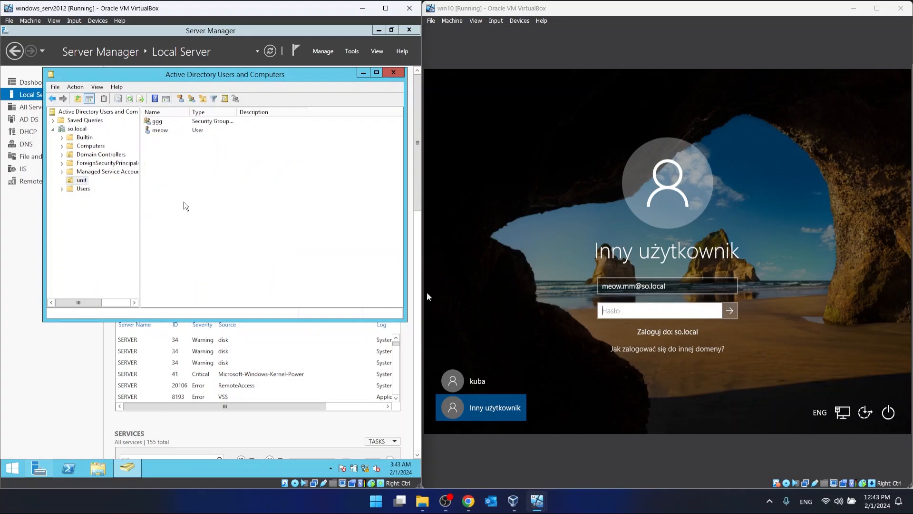
pyautogui.rightClick(184, 202)
pyautogui.moveTo(231, 241)
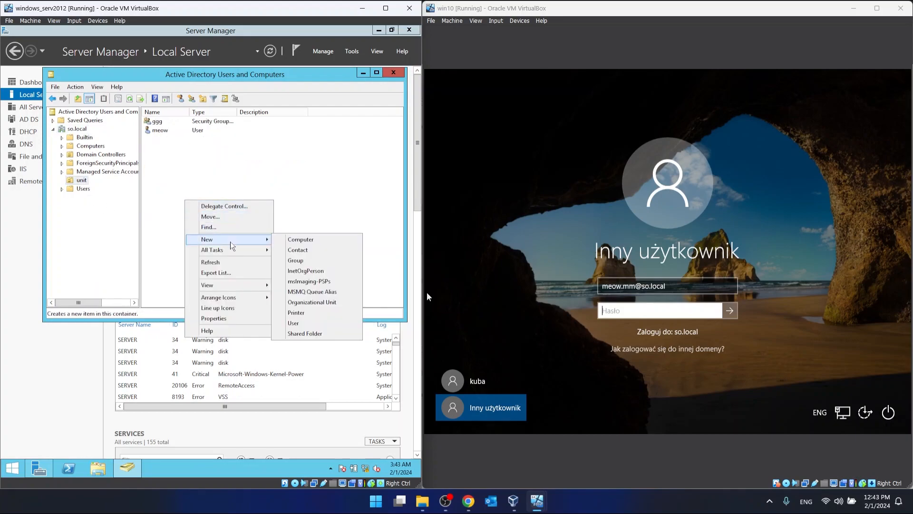
pyautogui.click(301, 325)
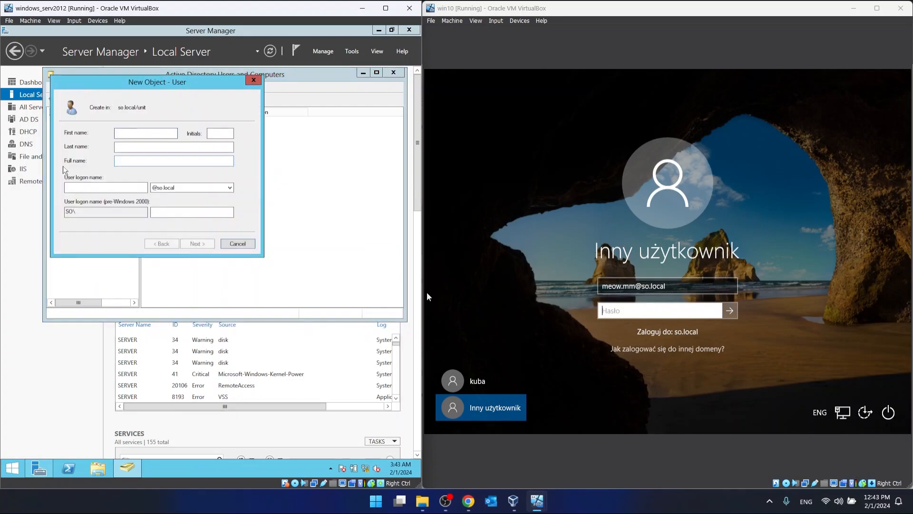
pyautogui.click(238, 243)
# - Enter the domain user's password and sign in to the Windows 10 client
pyautogui.click(691, 316)
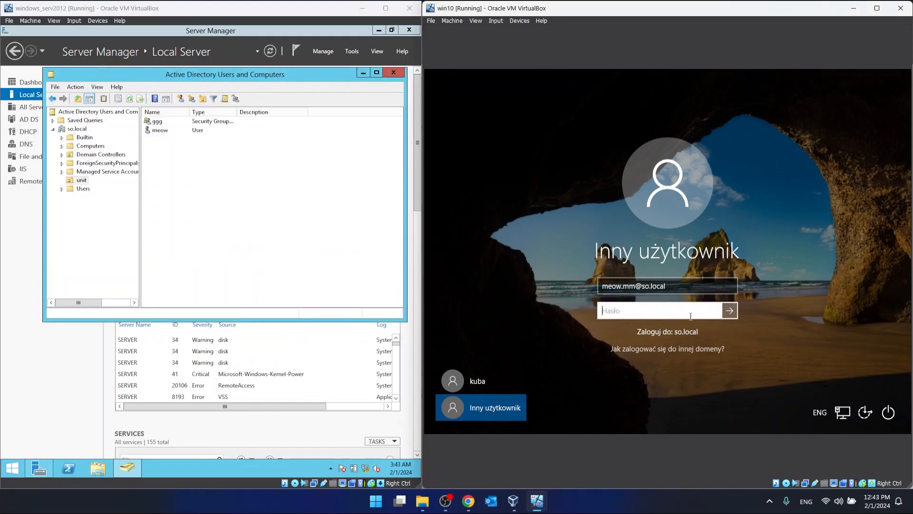
pyautogui.write('••')
pyautogui.press('Return')
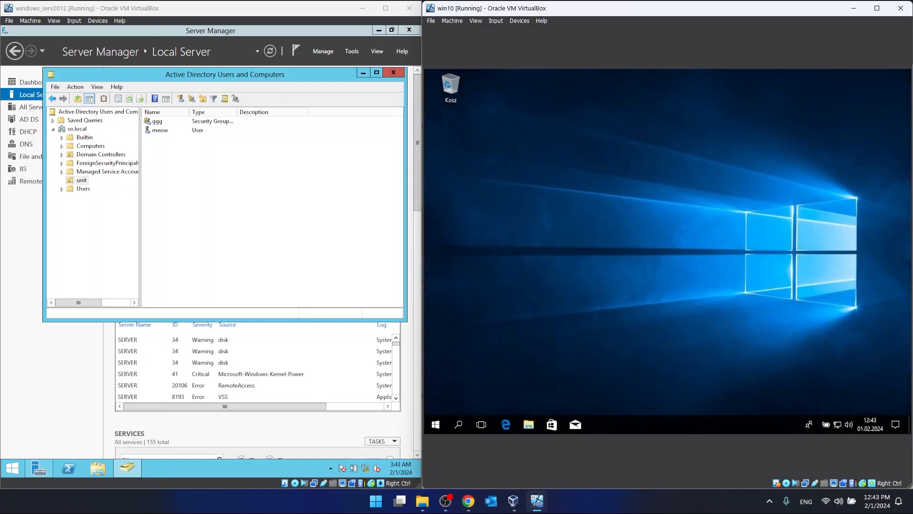
# - Browse the network from File Explorer on the Windows 10 client and open the www shared folder on SERVER
pyautogui.click(528, 424)
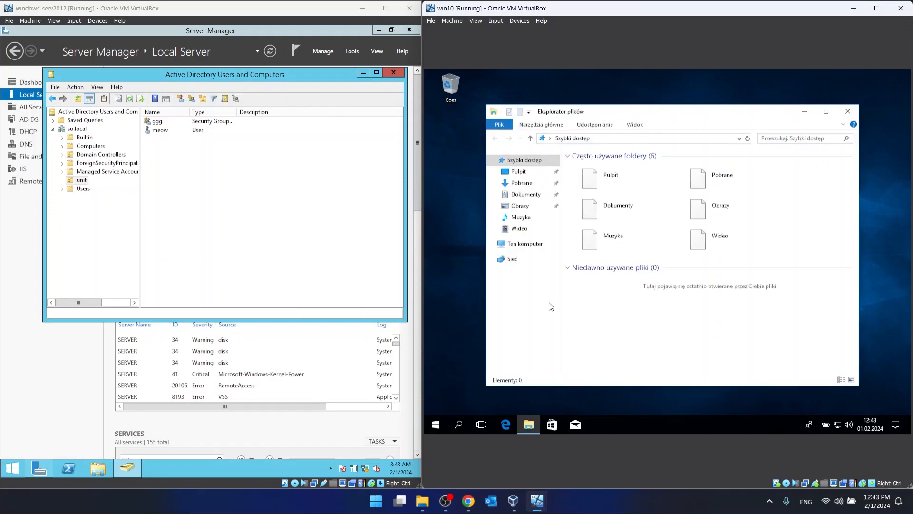
pyautogui.click(508, 259)
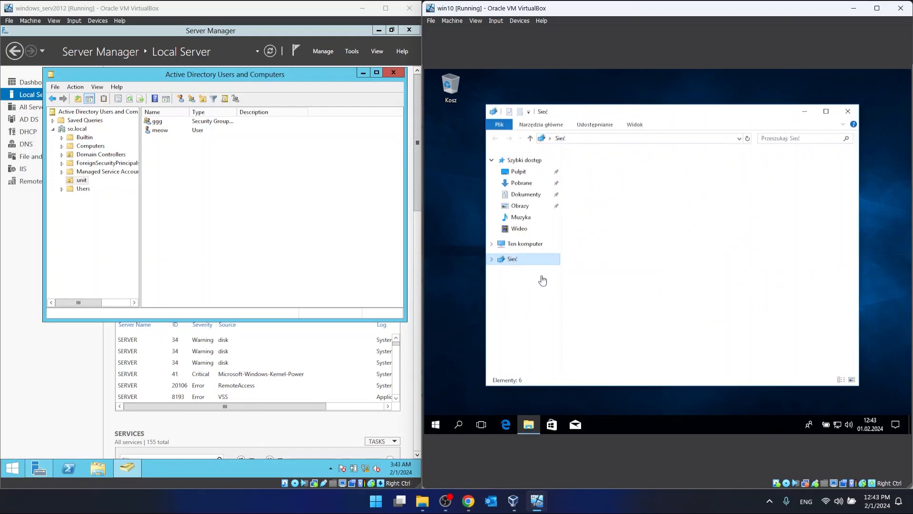
pyautogui.doubleClick(720, 178)
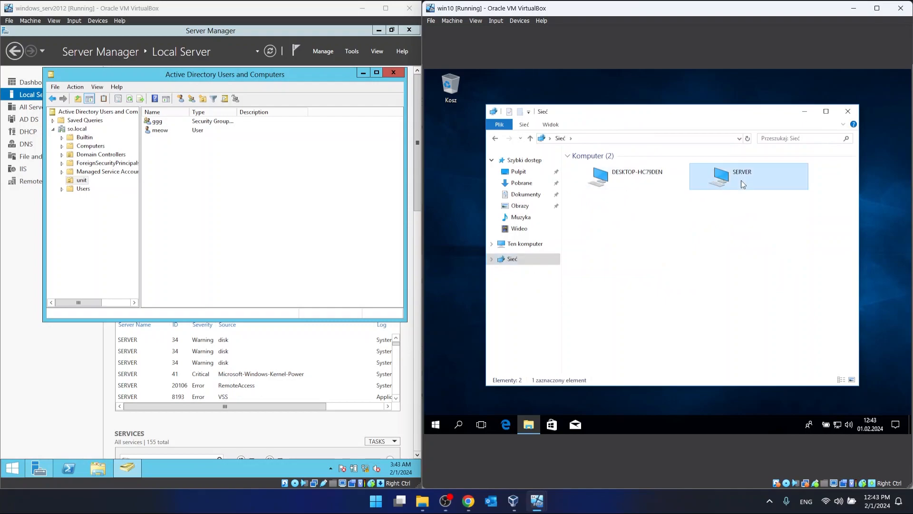
pyautogui.doubleClick(611, 195)
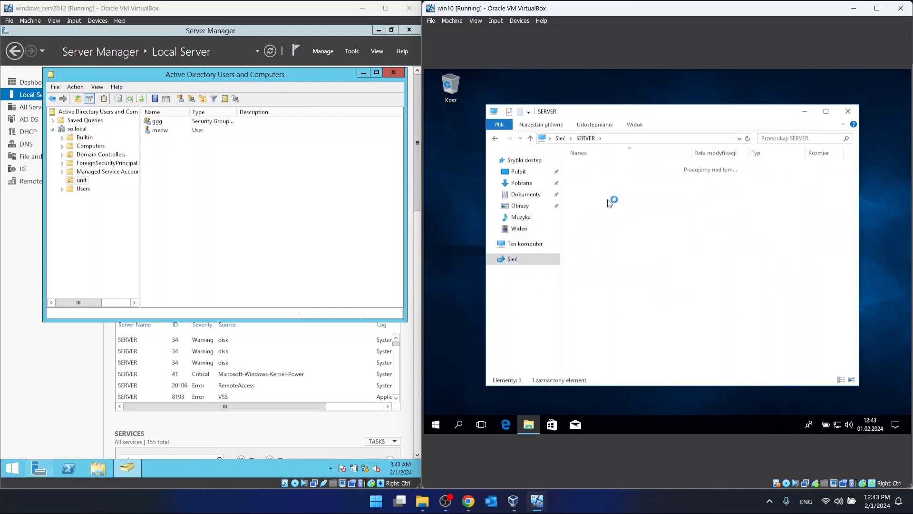
# - Open the www folder on Local Disk (C:) of the Windows Server machine to compare its contents with the share
pyautogui.click(99, 469)
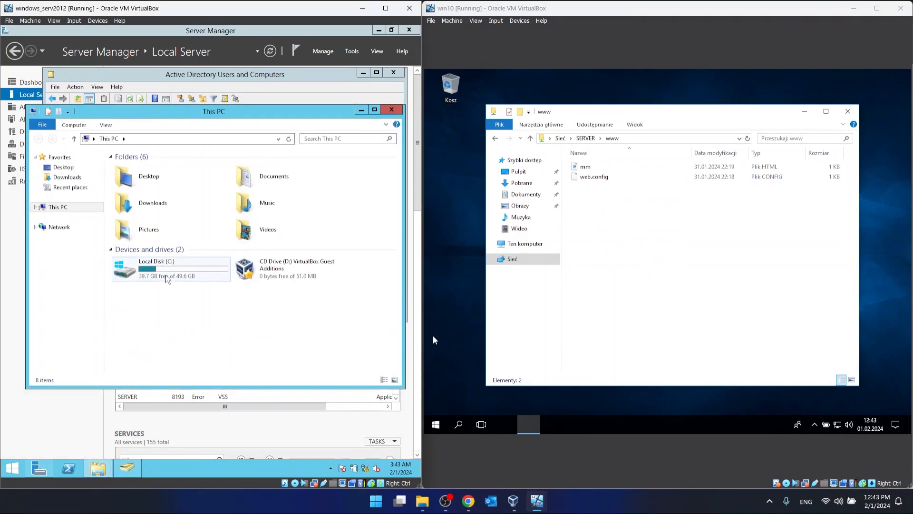
pyautogui.doubleClick(138, 267)
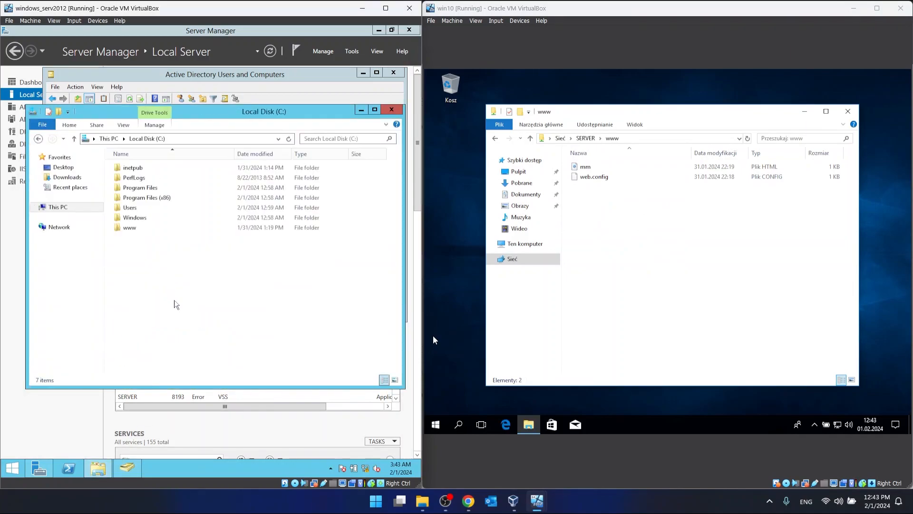
pyautogui.doubleClick(130, 228)
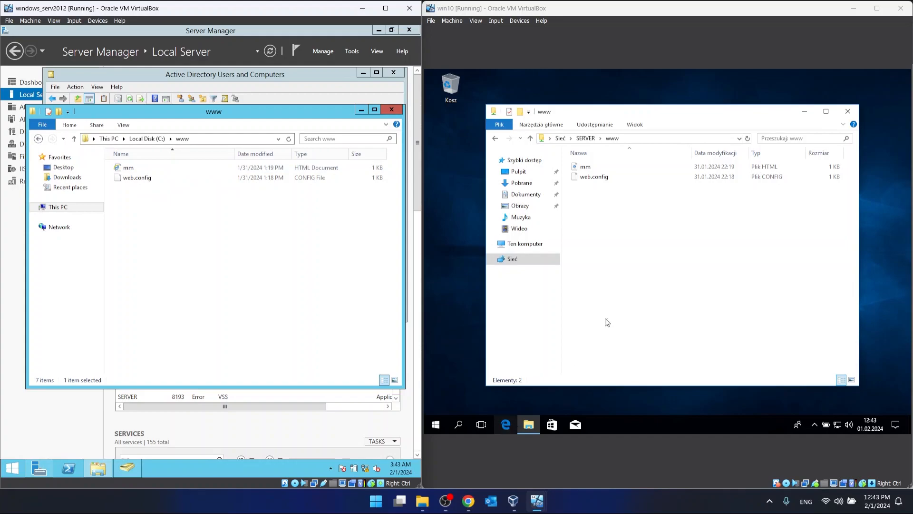
# - Return to the client's network view in File Explorer and go to the FTP address ftp://192.168.0.3:80
pyautogui.click(494, 139)
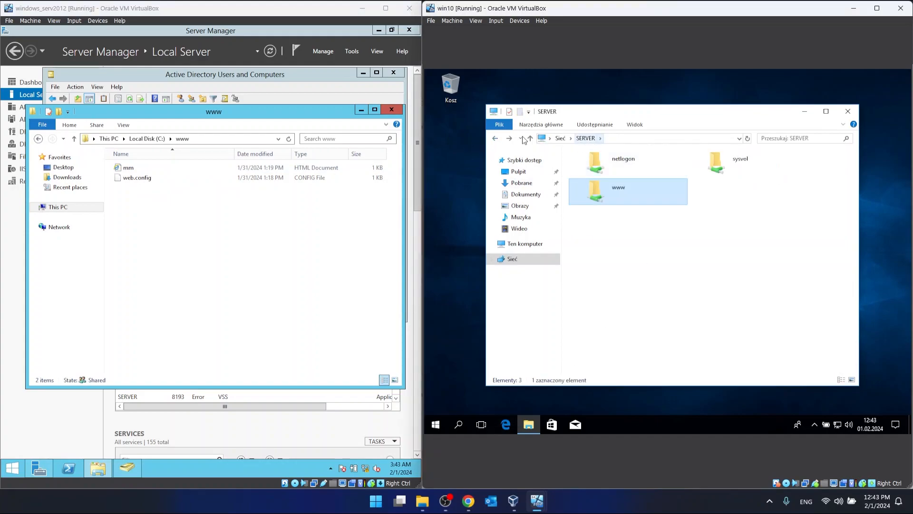
pyautogui.click(495, 138)
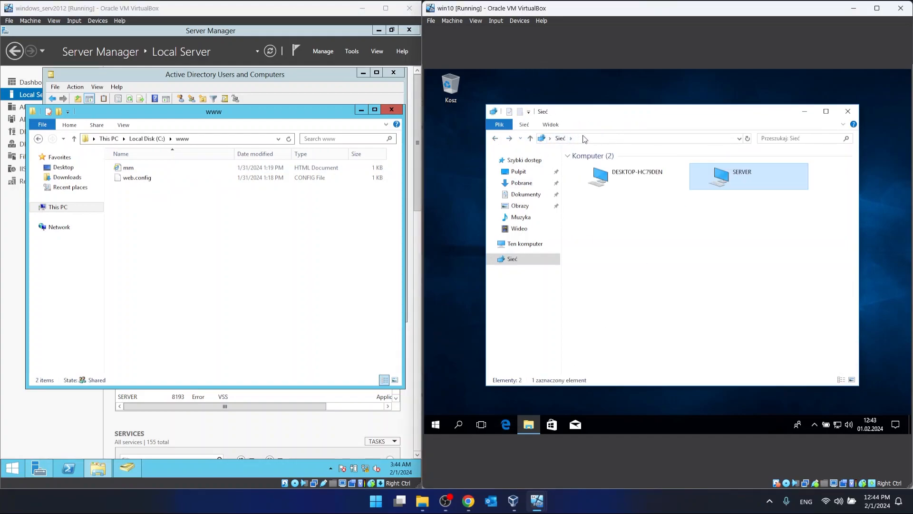
pyautogui.click(567, 138)
pyautogui.write('ft')
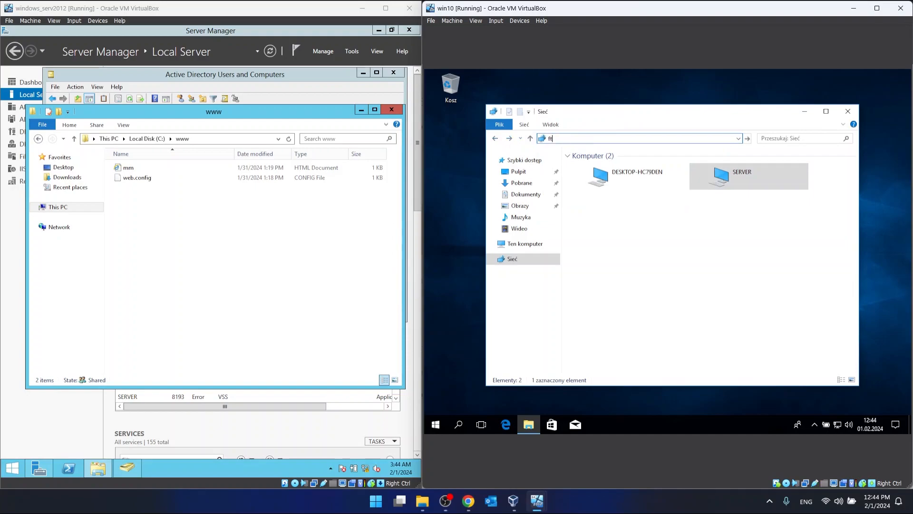
pyautogui.write('p://192.168.0.3:8080')
pyautogui.press('Return')
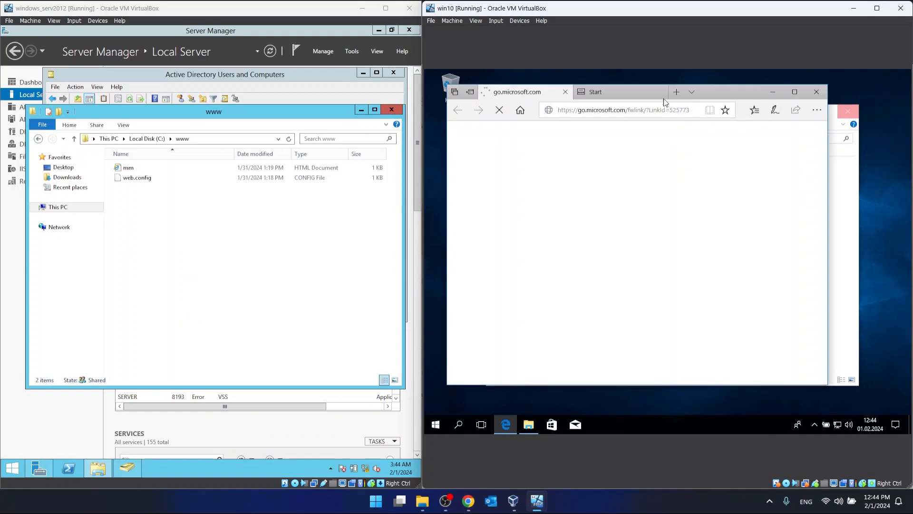
# - Switch to Microsoft Edge on the Windows 10 client and replace the page address with the server's IP address, starting with 192.168
pyautogui.click(672, 109)
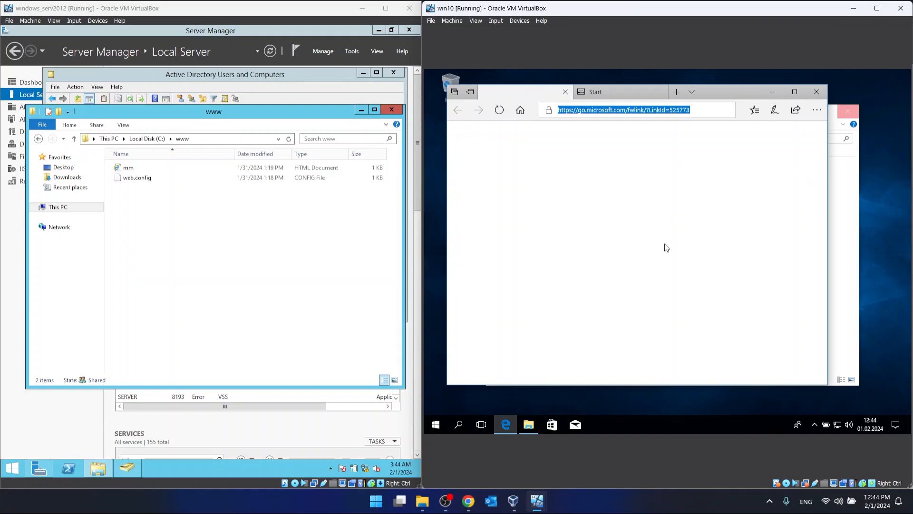
pyautogui.write('192.168')
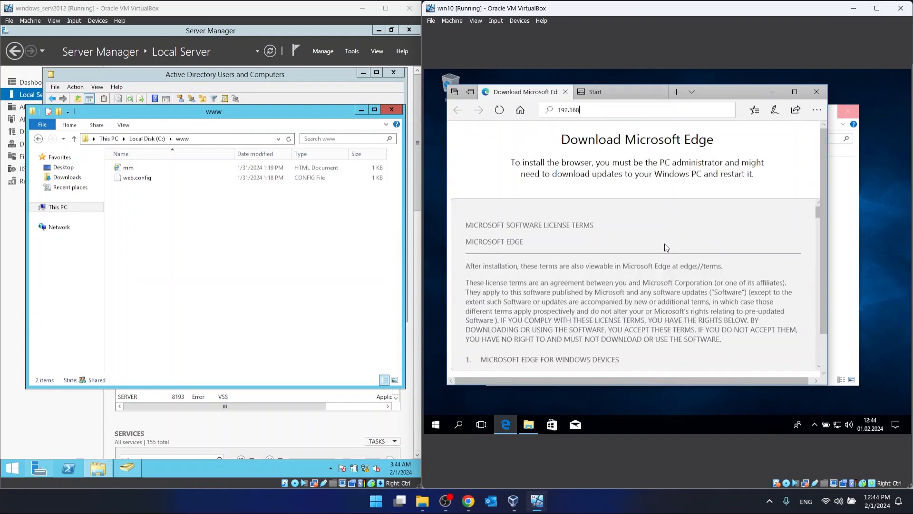